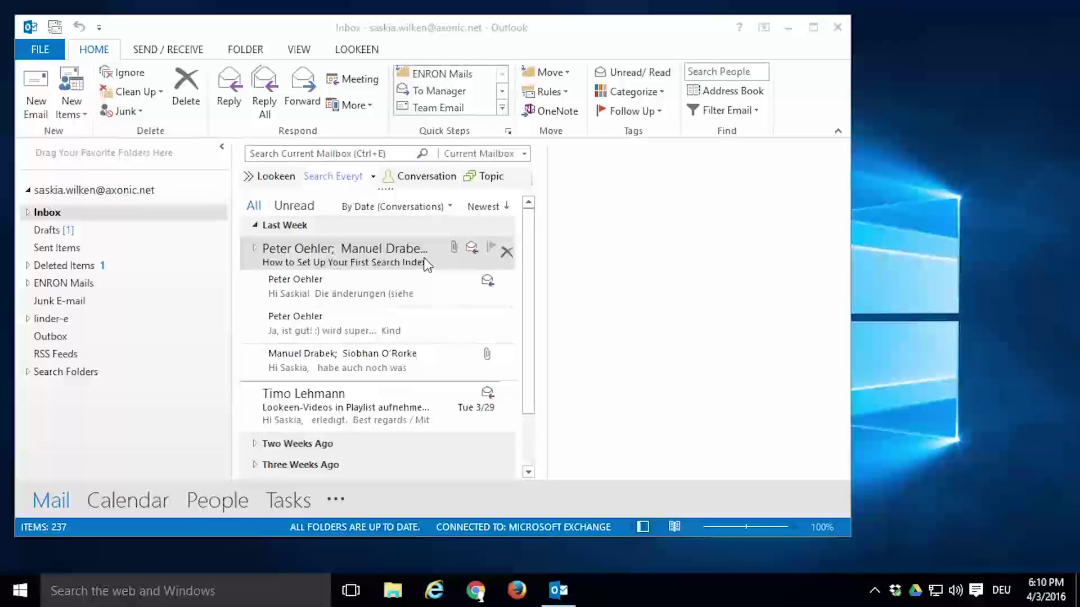
Open Lookeen's Options from the LOOKEEN ribbon tab to list mailbox, public folder and drives C:\ to I:\
{"action": "left_click", "coordinate": [358, 50]}
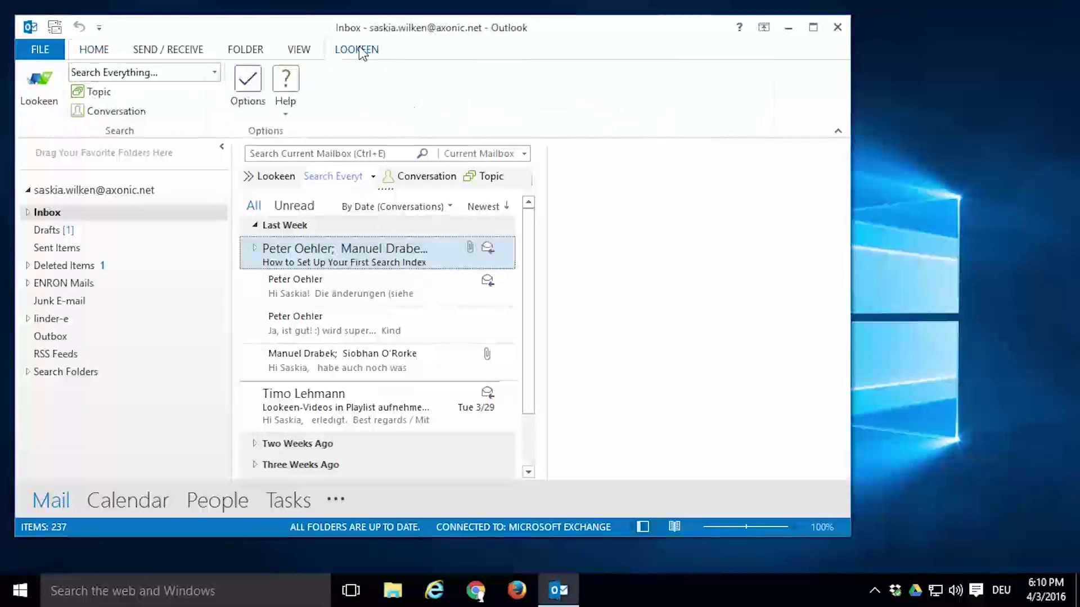
{"action": "left_click", "coordinate": [37, 95]}
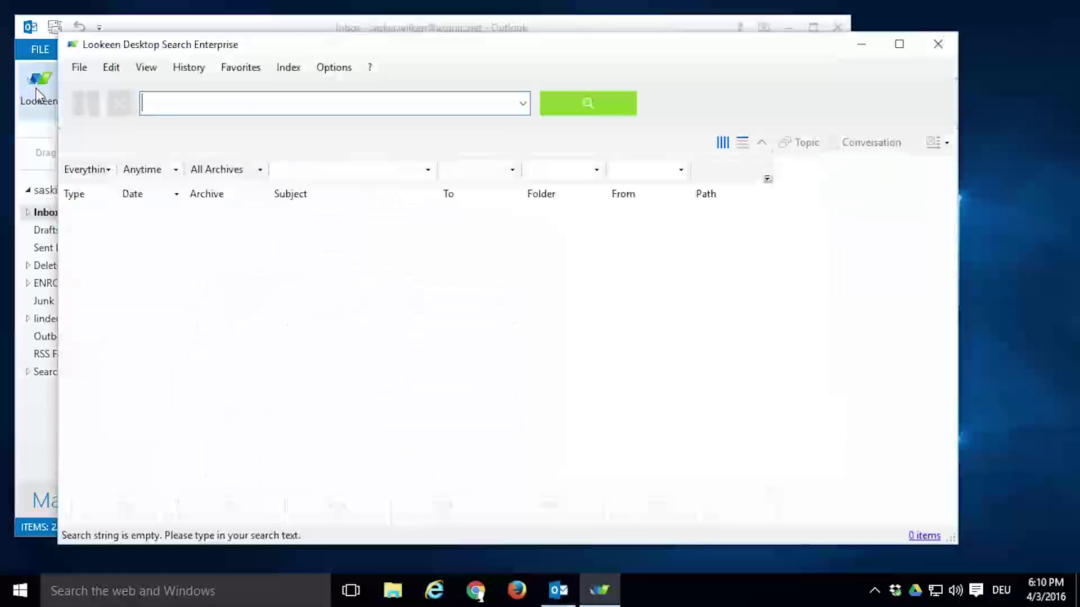
{"action": "left_click", "coordinate": [337, 69]}
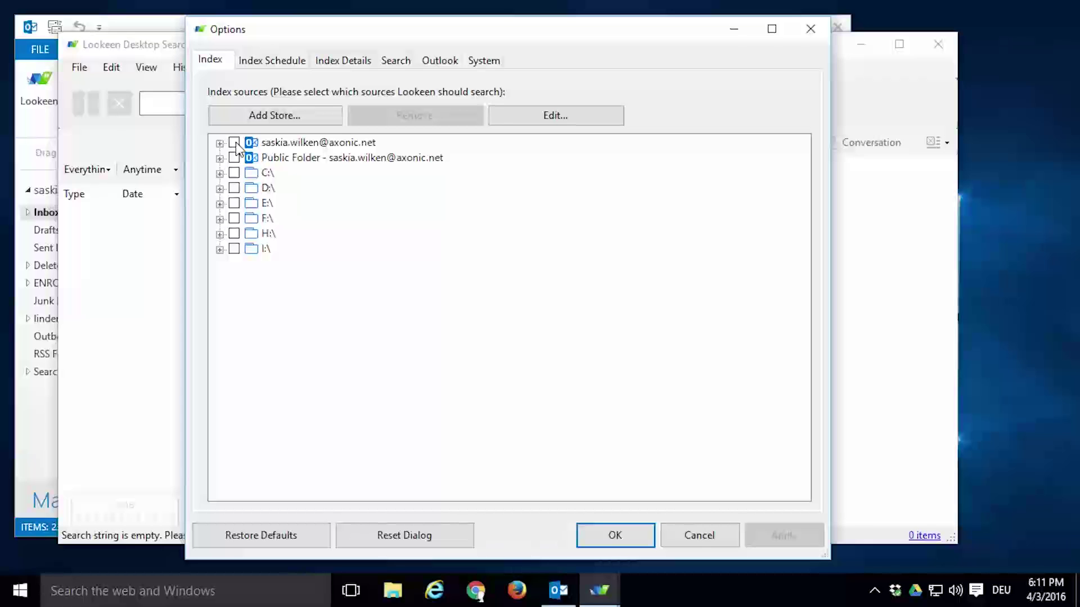
Check the mailbox and its Public Folder as index sources in the Index tab
{"action": "left_click", "coordinate": [235, 143]}
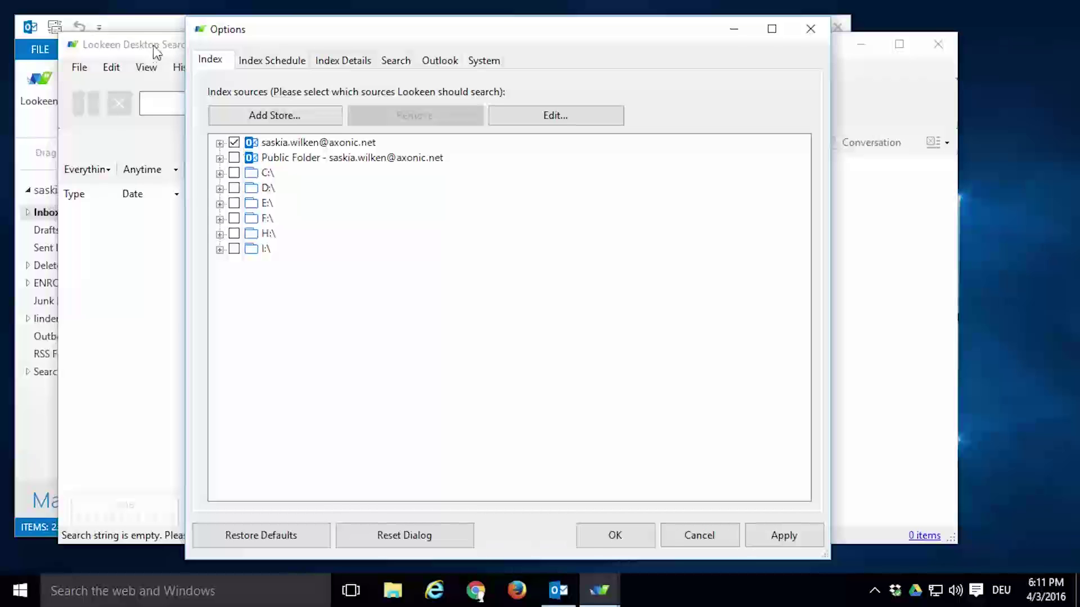
{"action": "left_click", "coordinate": [153, 25]}
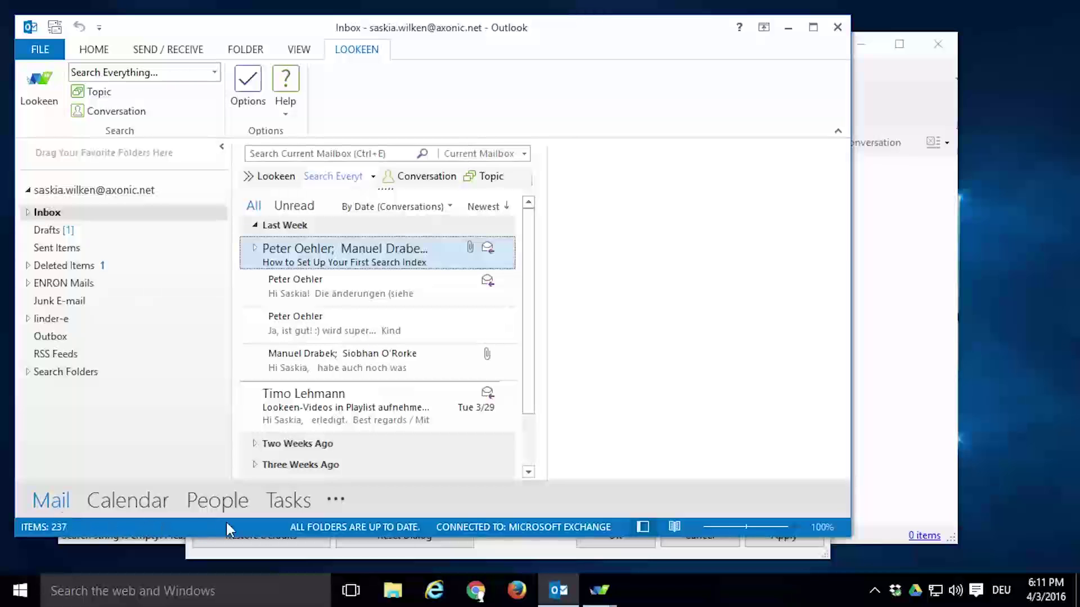
{"action": "left_click", "coordinate": [340, 498]}
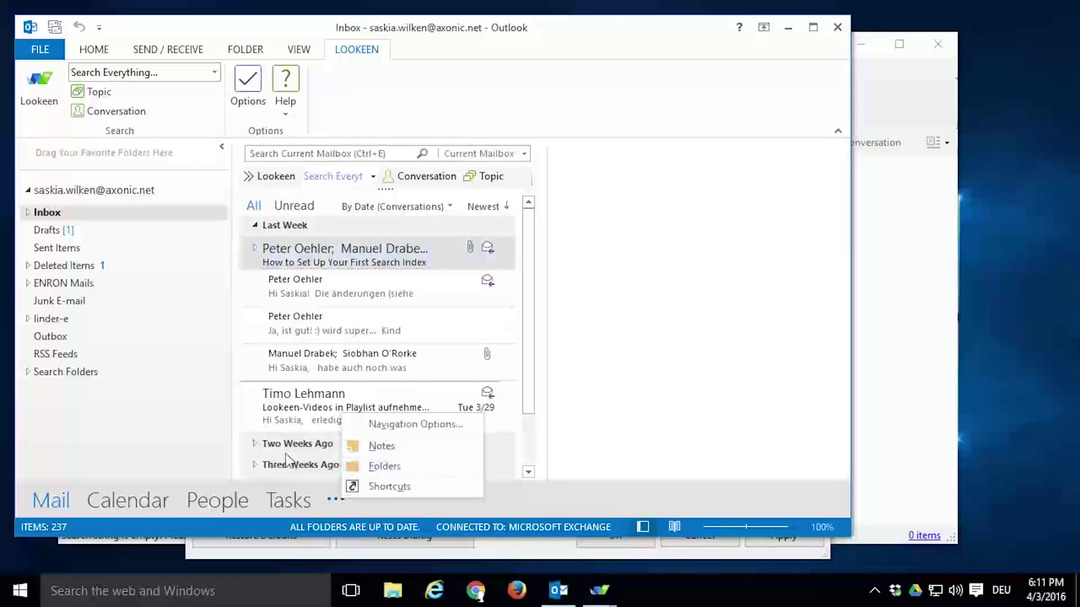
{"action": "left_click", "coordinate": [202, 424]}
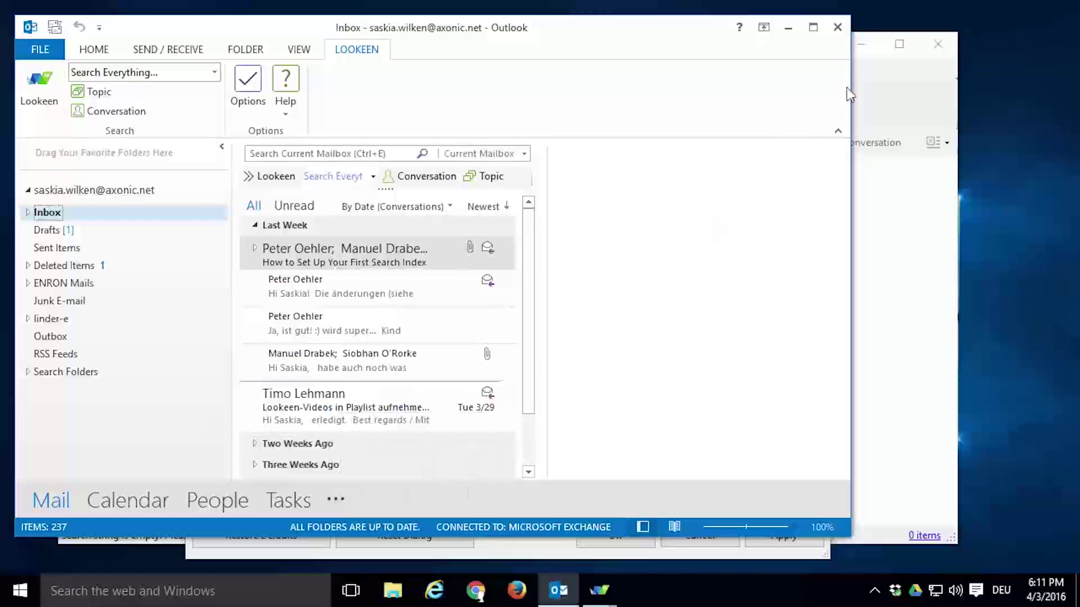
{"action": "left_click", "coordinate": [882, 97]}
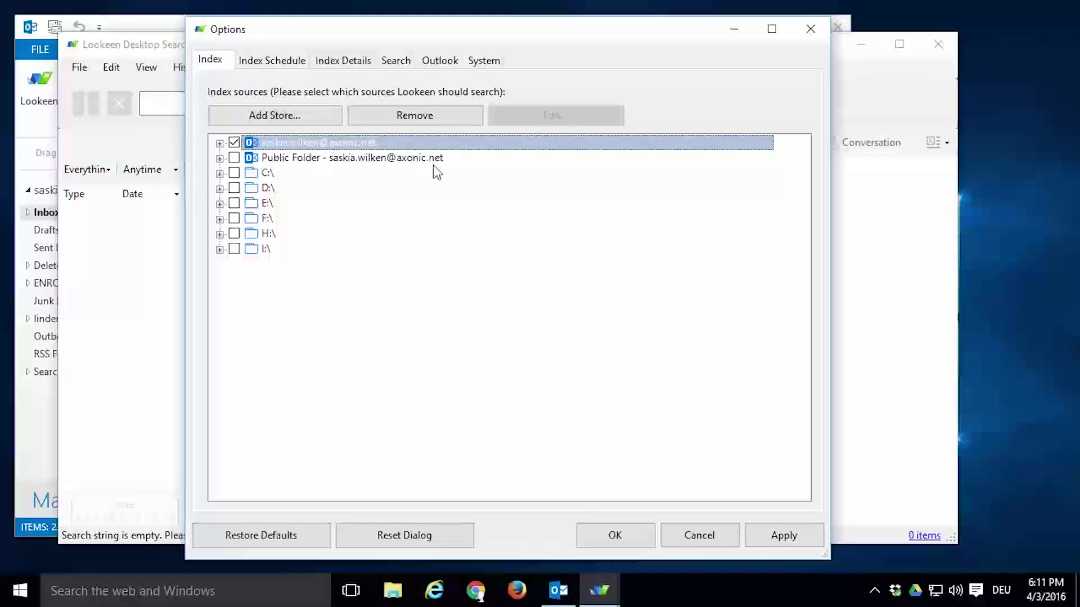
{"action": "left_click", "coordinate": [234, 161]}
Include Pictures, Documents, Videos and Music under C:\Users\Remedy in the index sources
{"action": "left_click", "coordinate": [220, 174]}
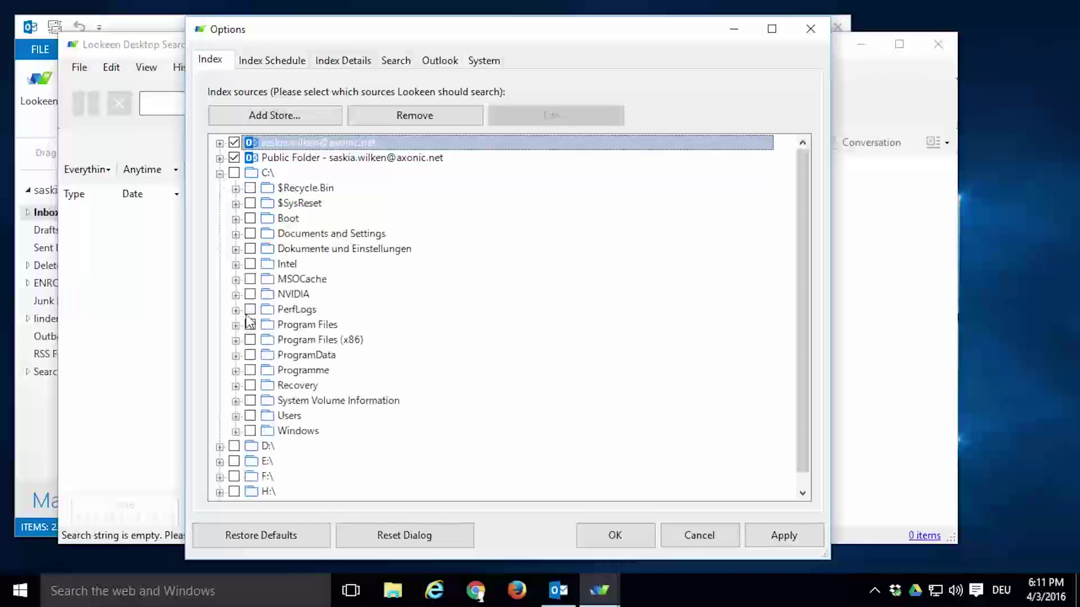
{"action": "left_click", "coordinate": [236, 417]}
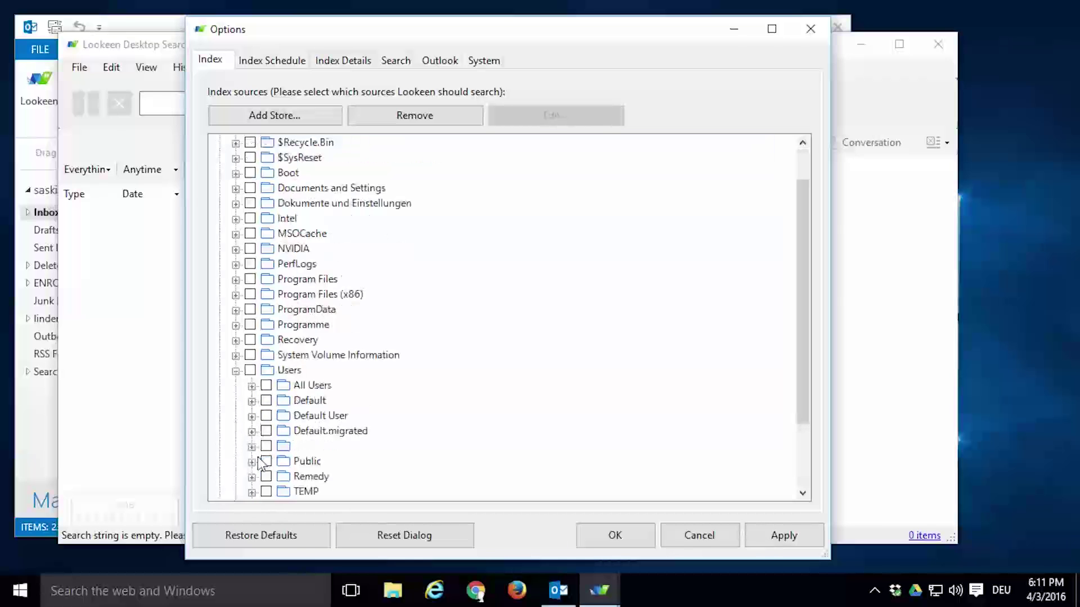
{"action": "left_click", "coordinate": [251, 477]}
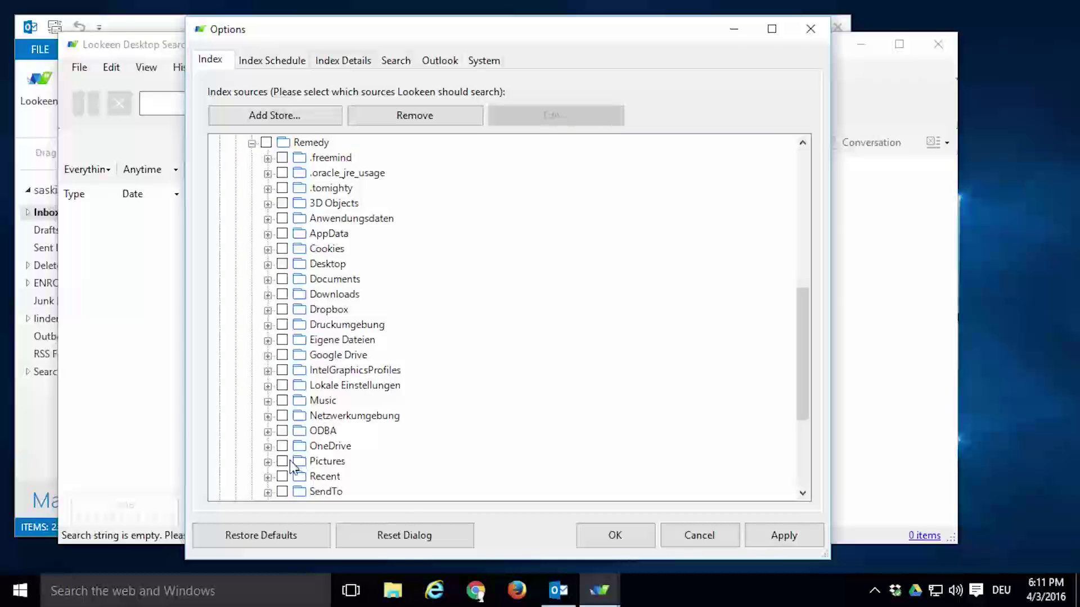
{"action": "left_click", "coordinate": [283, 461]}
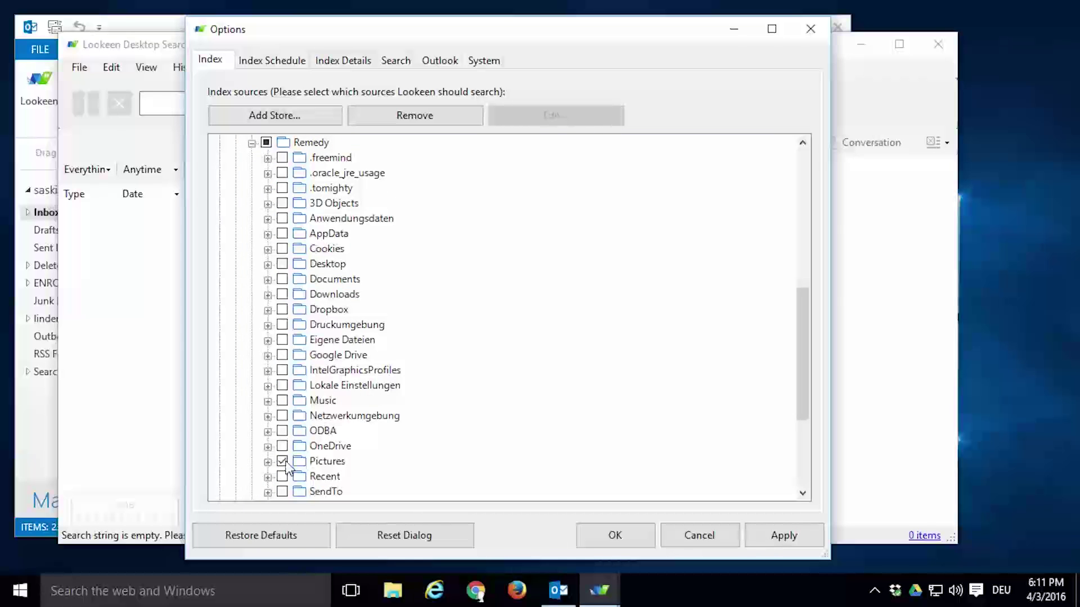
{"action": "left_click", "coordinate": [282, 279]}
{"action": "scroll", "coordinate": [299, 419], "scroll_direction": "down", "scroll_amount": 3}
{"action": "left_click", "coordinate": [282, 446]}
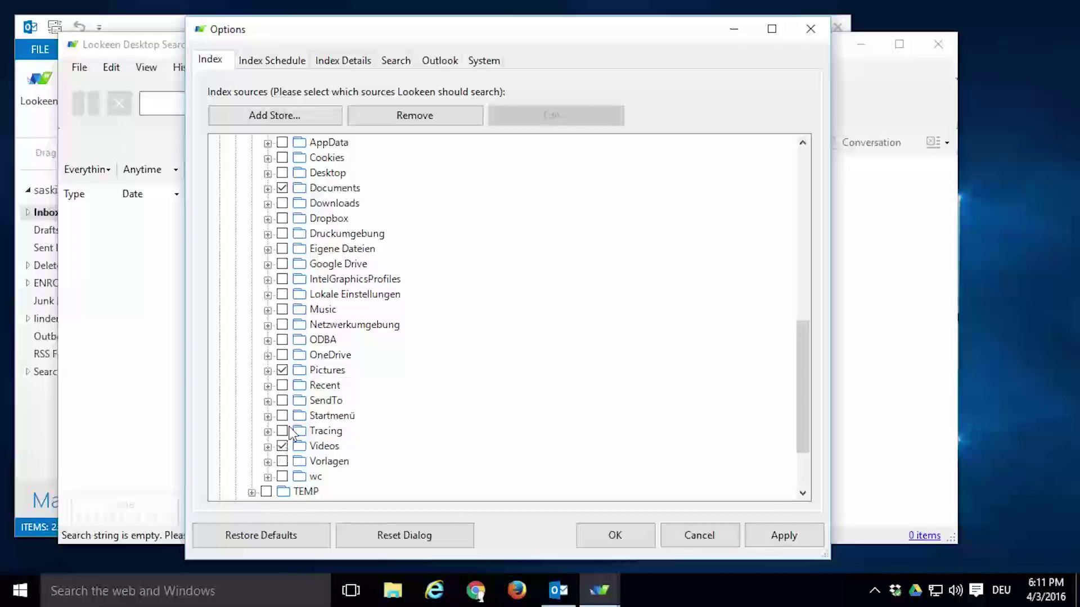
{"action": "left_click", "coordinate": [283, 310]}
{"action": "scroll", "coordinate": [287, 324], "scroll_direction": "up", "scroll_amount": 7}
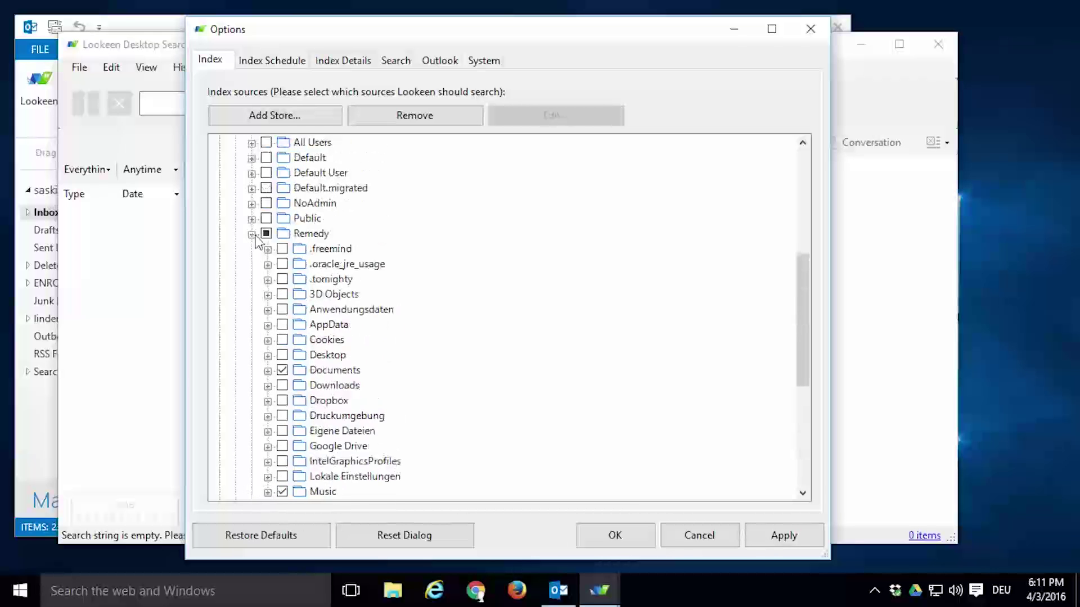
{"action": "left_click", "coordinate": [235, 279]}
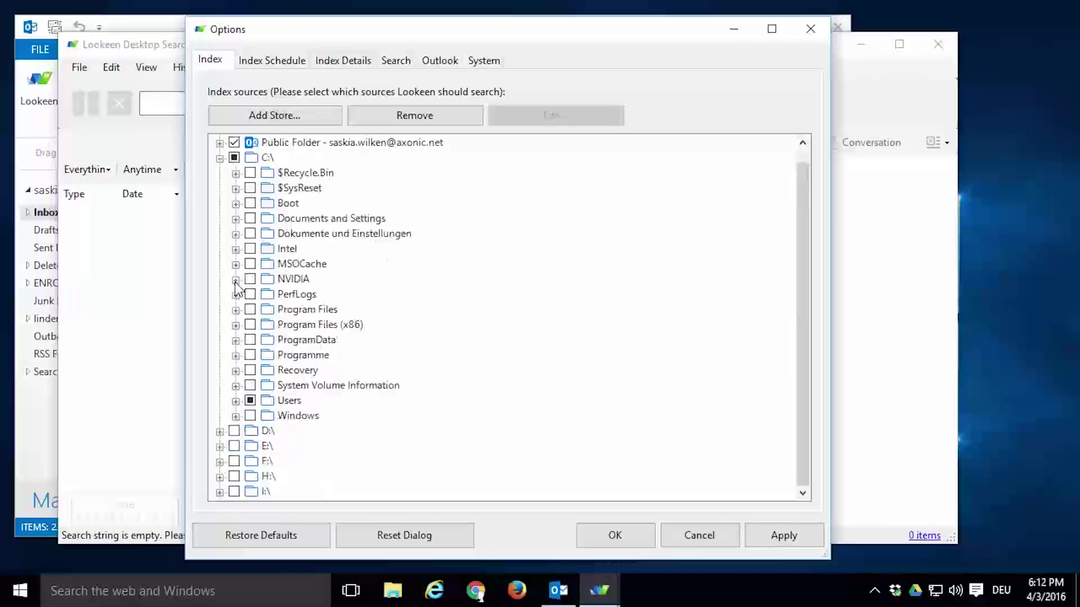
{"action": "left_click", "coordinate": [219, 158]}
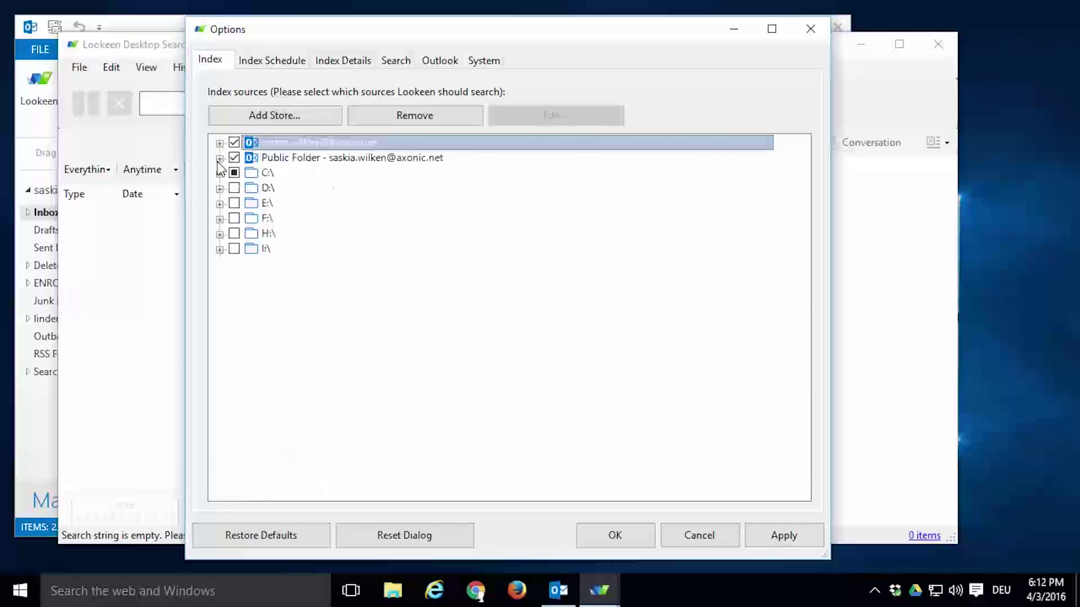
Include the Musik, Games and Videos folders on H:\ and save the index sources
{"action": "left_click", "coordinate": [219, 233]}
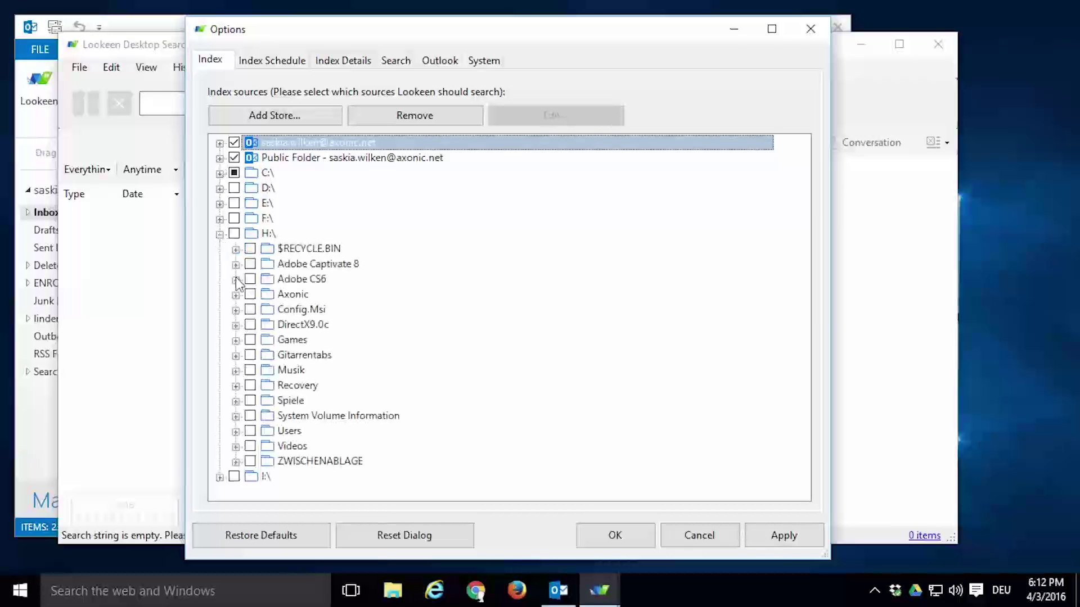
{"action": "left_click", "coordinate": [250, 370]}
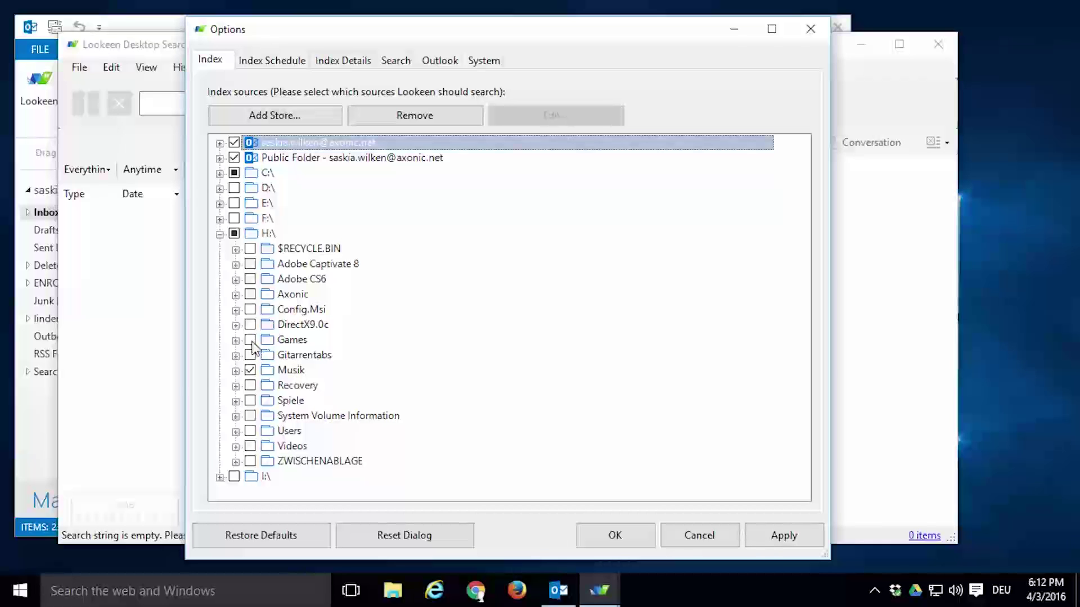
{"action": "left_click", "coordinate": [251, 339]}
{"action": "left_click", "coordinate": [251, 447]}
{"action": "left_click", "coordinate": [219, 234]}
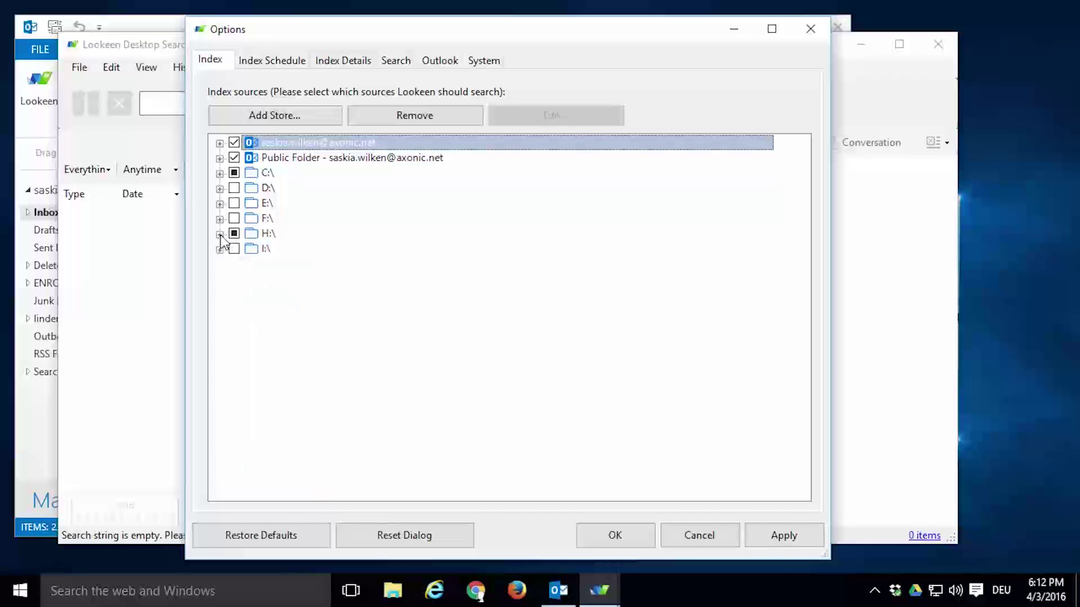
{"action": "left_click", "coordinate": [601, 534]}
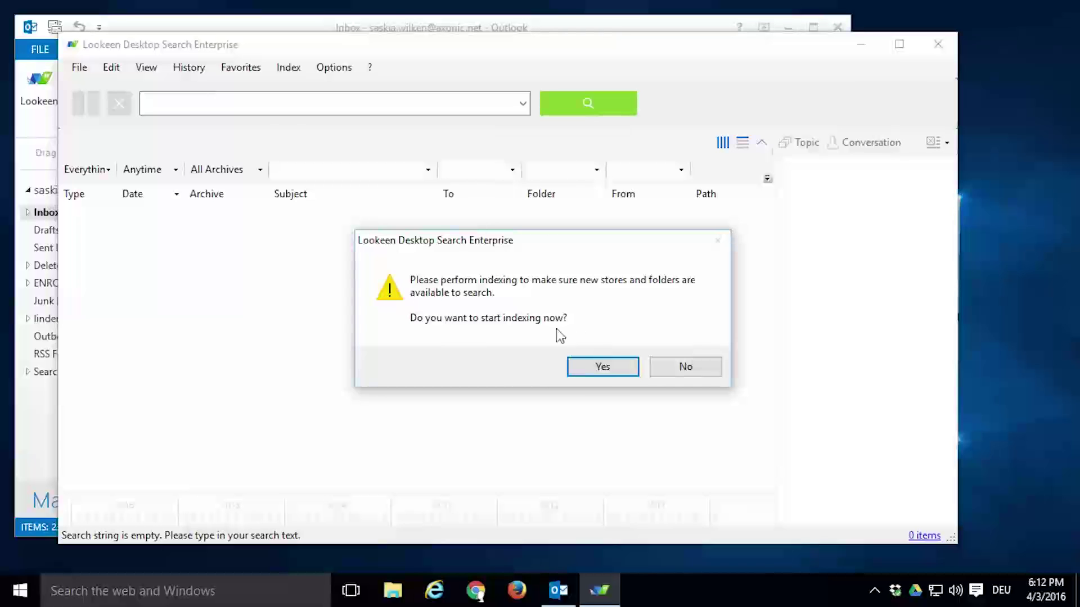
Decline the immediate indexing prompt, then start indexing through Index > Start
{"action": "left_click", "coordinate": [663, 374]}
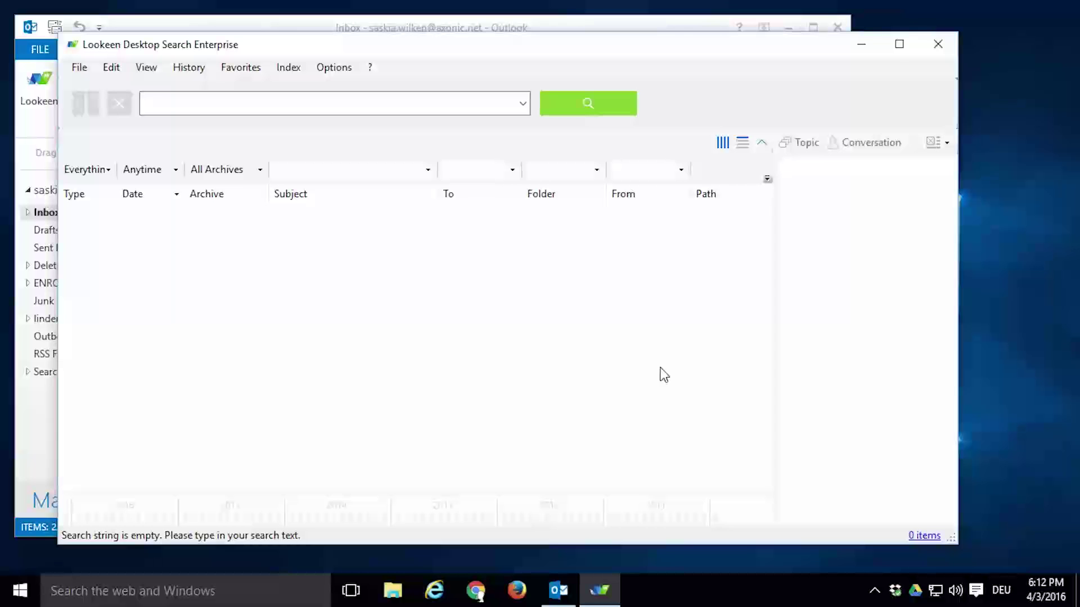
{"action": "left_click", "coordinate": [300, 69]}
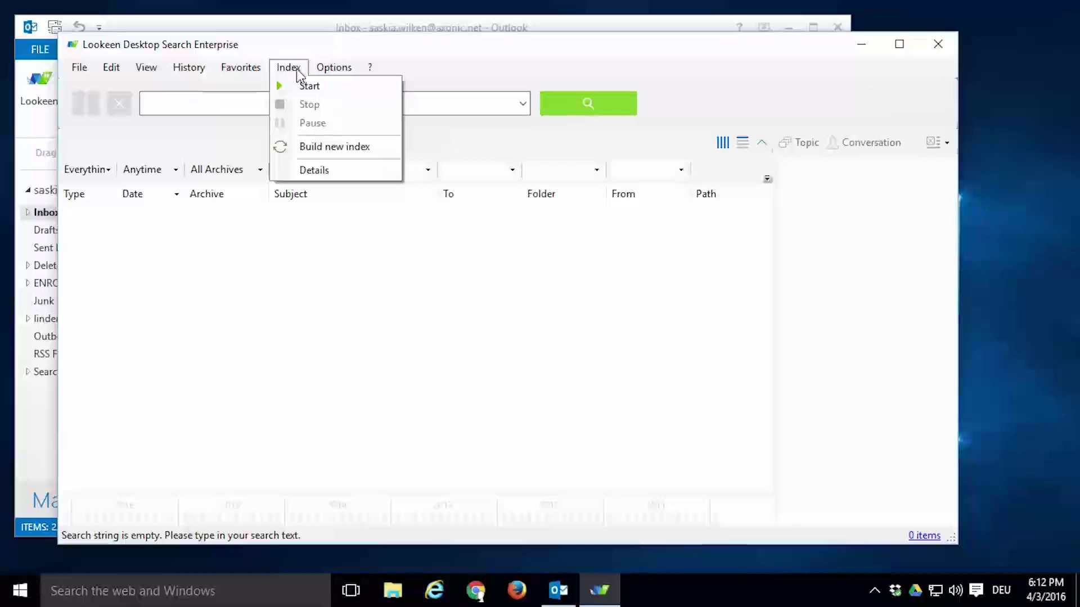
{"action": "left_click", "coordinate": [282, 88]}
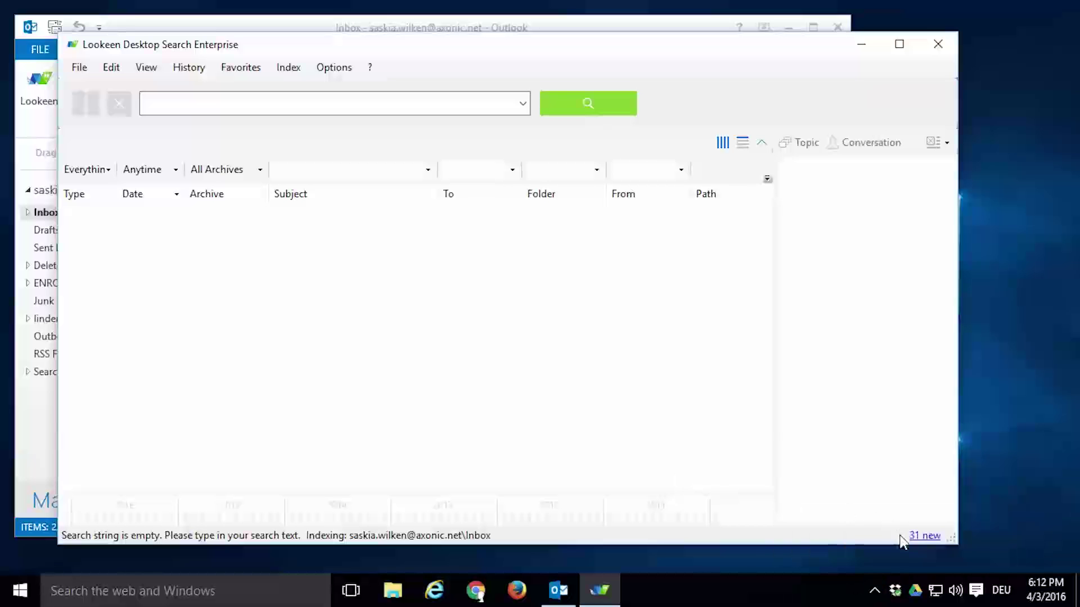
{"action": "left_click", "coordinate": [875, 590]}
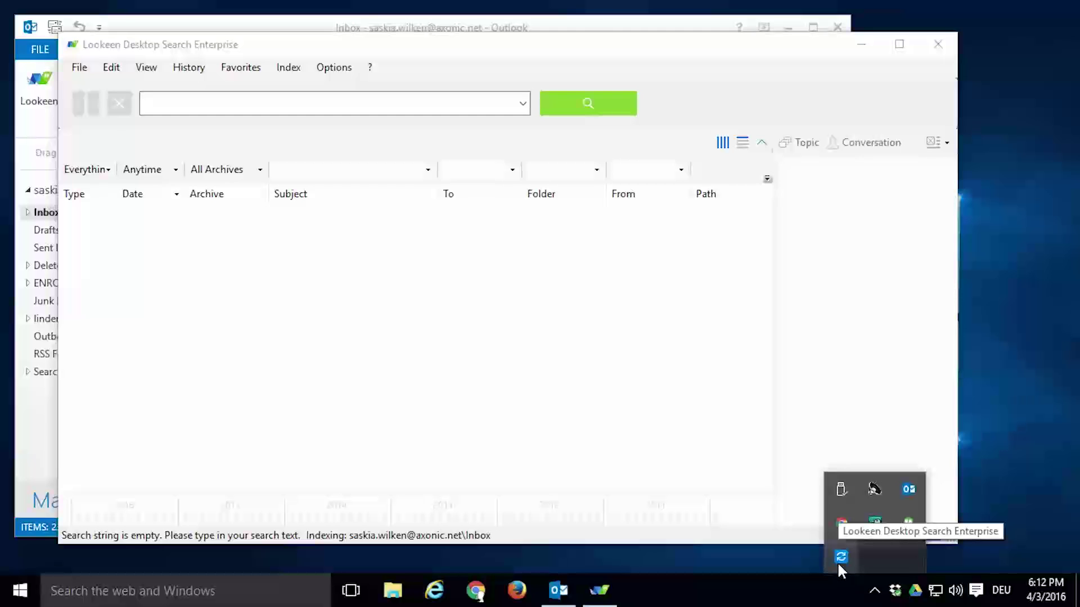
Bring the Lookeen window to the front from the notification-area tray icon
{"action": "left_click", "coordinate": [830, 528]}
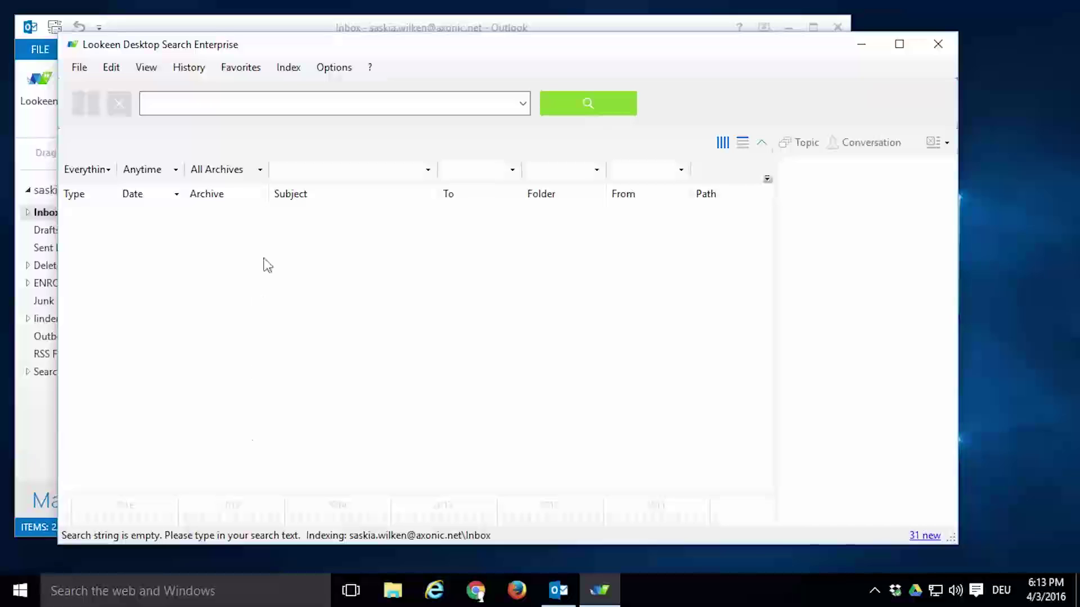
Reopen Lookeen's Options on the index sources once indexing finishes at 369 items
{"action": "left_click", "coordinate": [284, 68]}
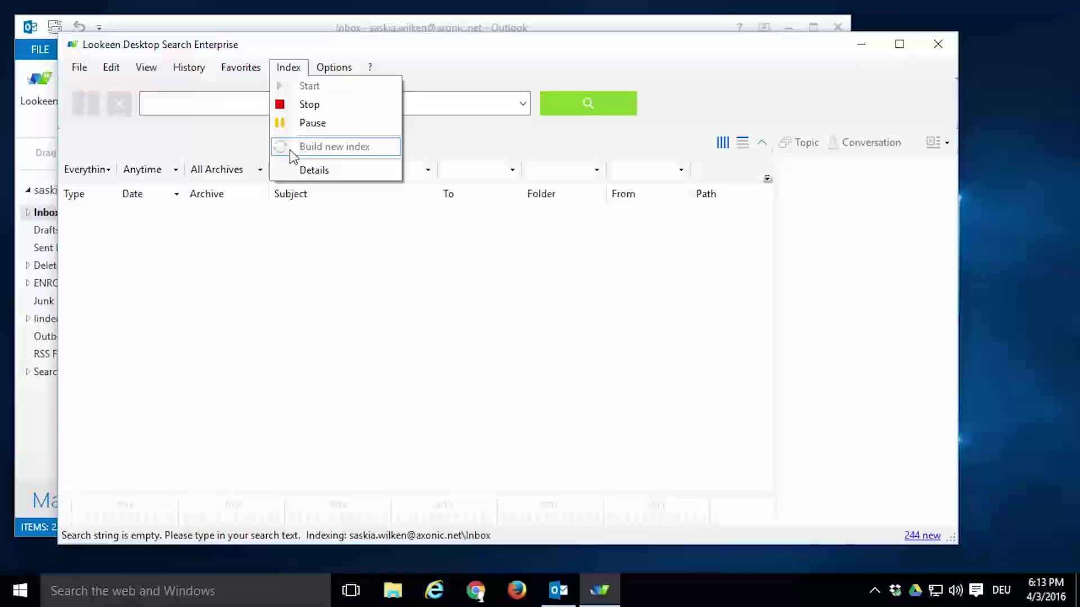
{"action": "left_click", "coordinate": [401, 296]}
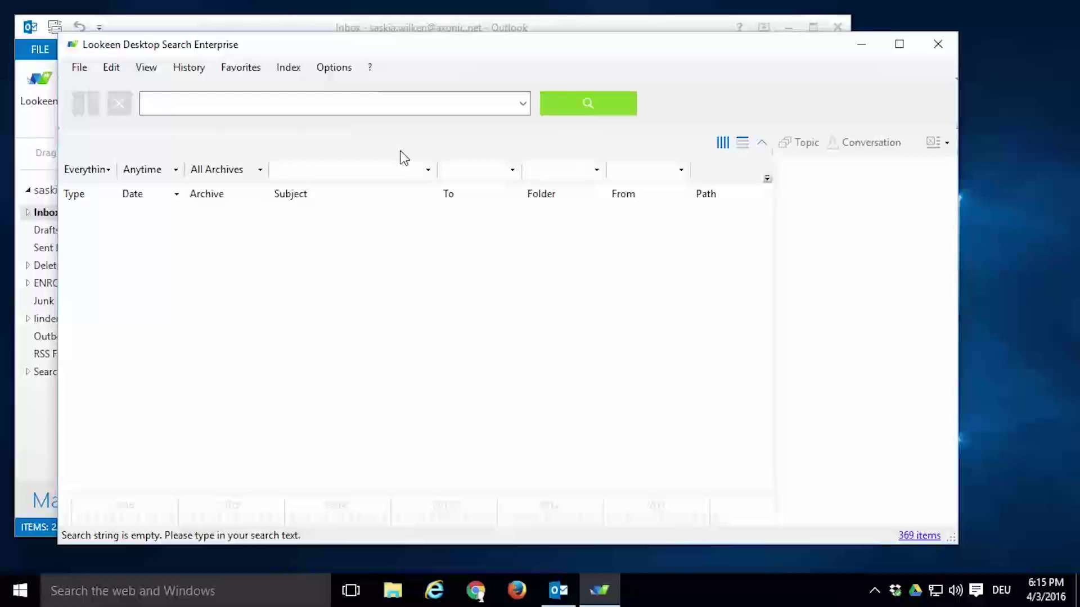
{"action": "left_click", "coordinate": [330, 69]}
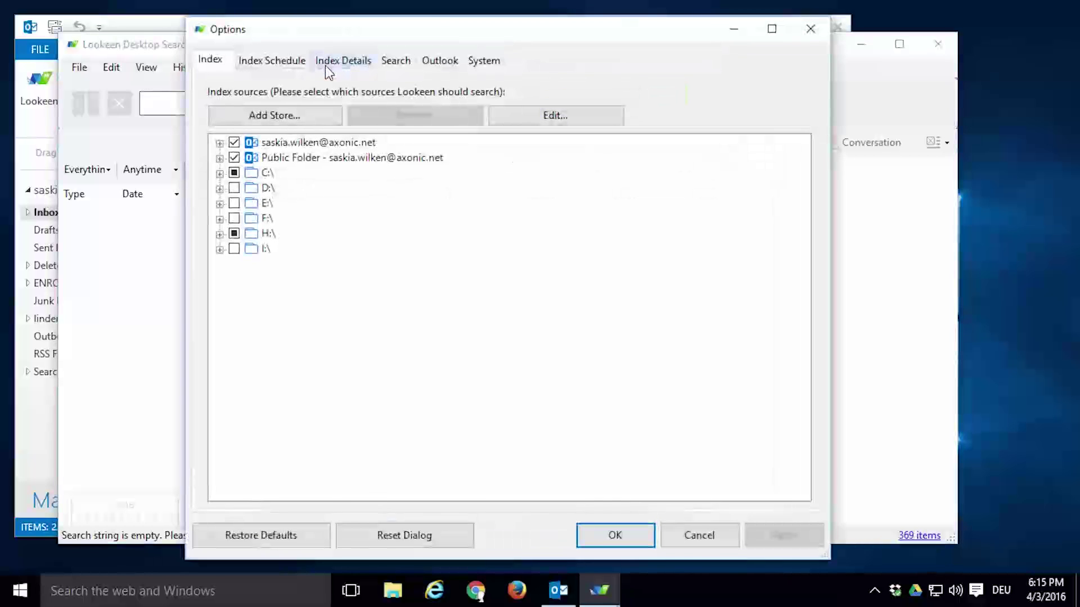
Remove the mailbox store and drive H:\ from the index sources, confirming each removal
{"action": "left_click", "coordinate": [276, 144]}
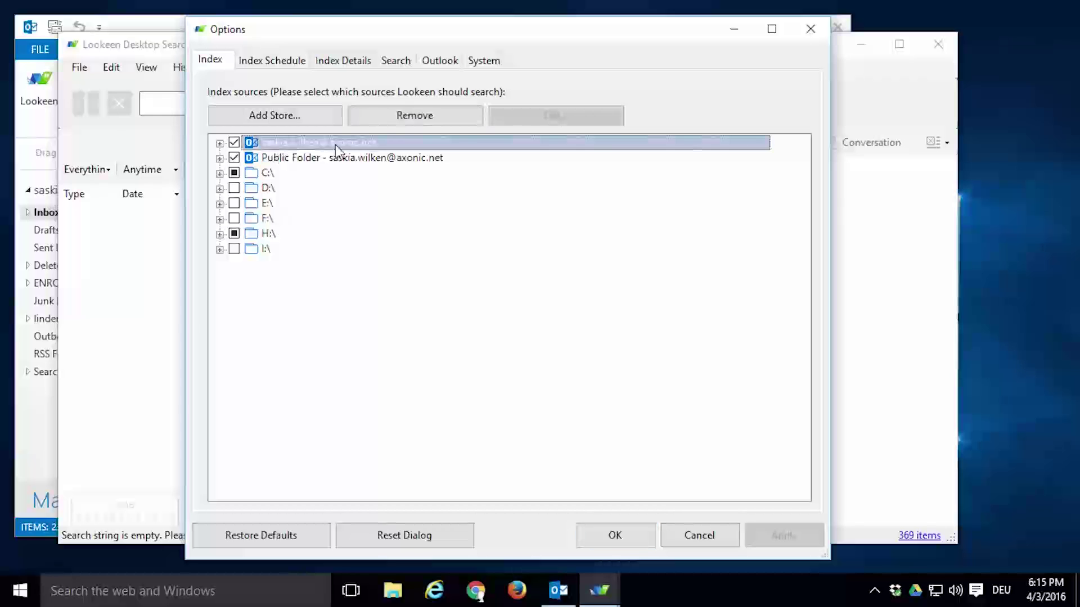
{"action": "left_click", "coordinate": [388, 118]}
{"action": "left_click", "coordinate": [544, 346]}
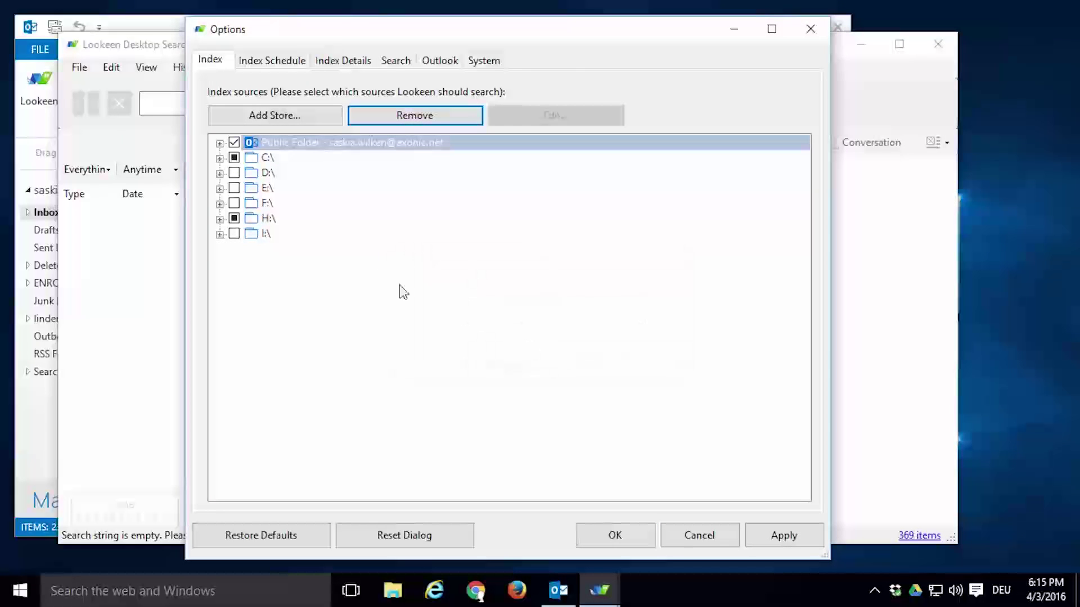
{"action": "left_click", "coordinate": [267, 220]}
{"action": "left_click", "coordinate": [403, 116]}
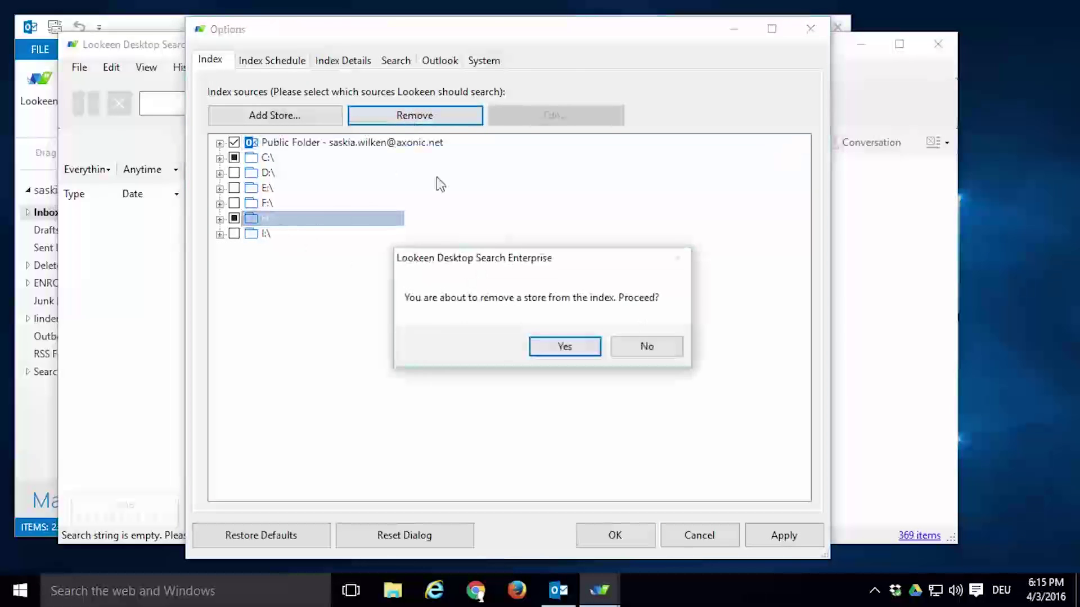
{"action": "left_click", "coordinate": [545, 341]}
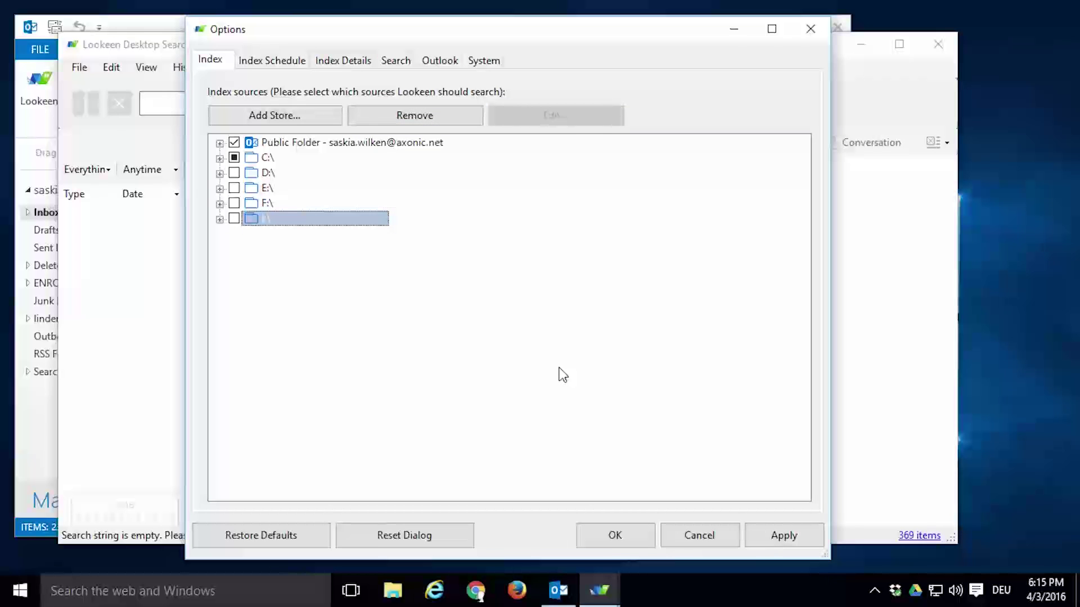
{"action": "left_click", "coordinate": [285, 115]}
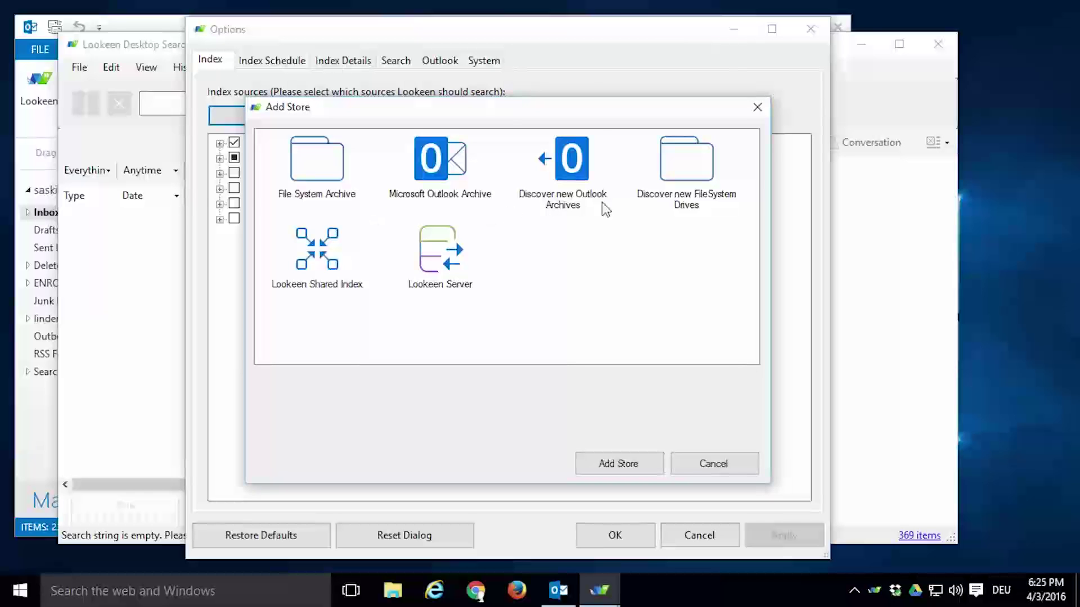
Use Discover new Outlook Archives to add the detected mailbox back as an index source
{"action": "double_click", "coordinate": [568, 208]}
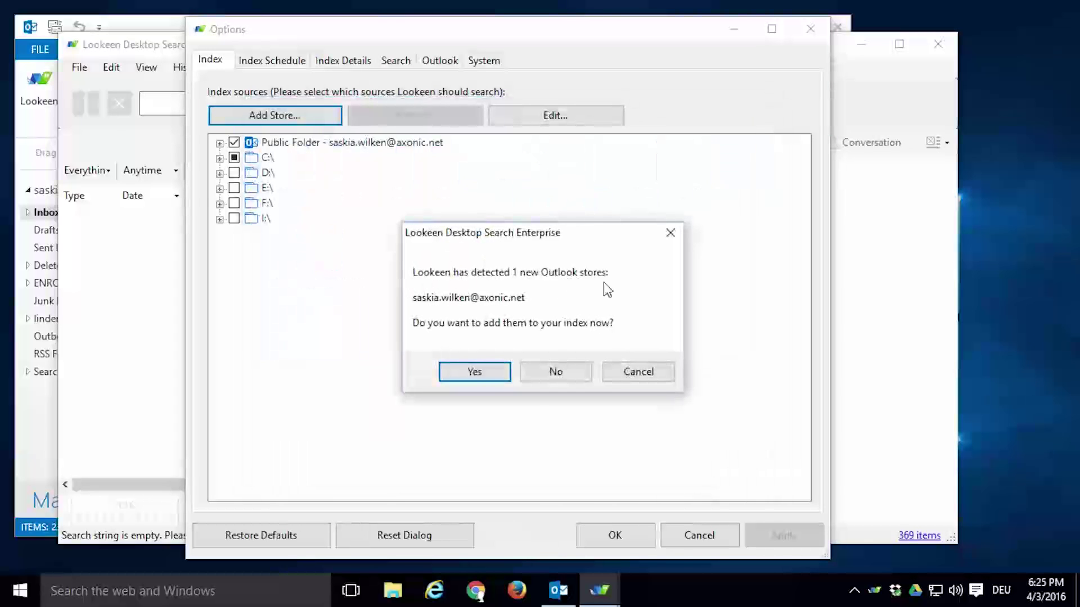
{"action": "left_click", "coordinate": [498, 376]}
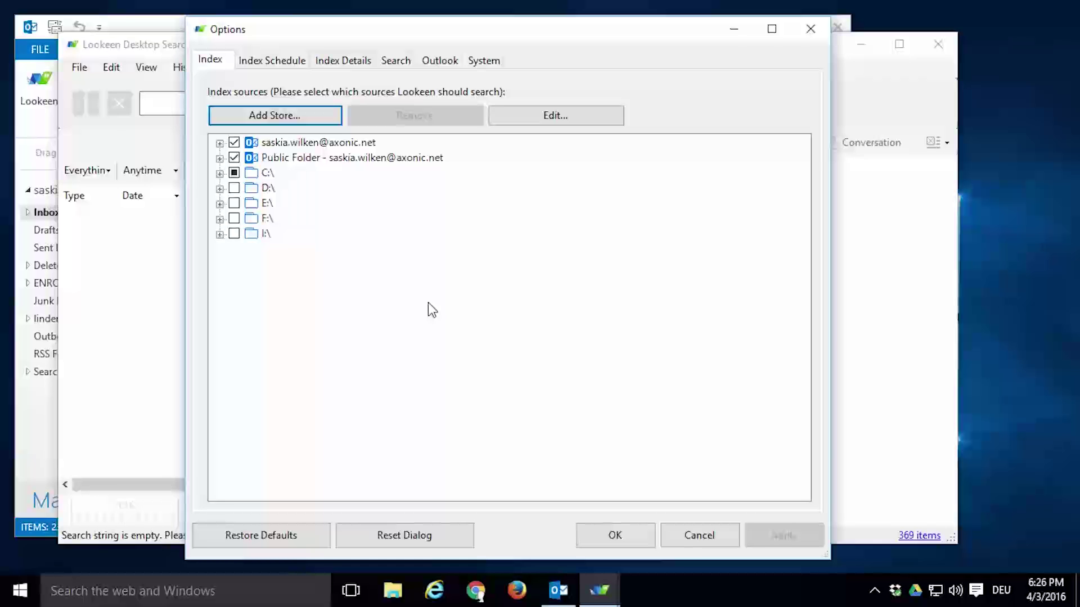
Re-add drive H:\ via Discover new FileSystem Drives, indexing only Musik, Videos and Games
{"action": "left_click", "coordinate": [329, 117]}
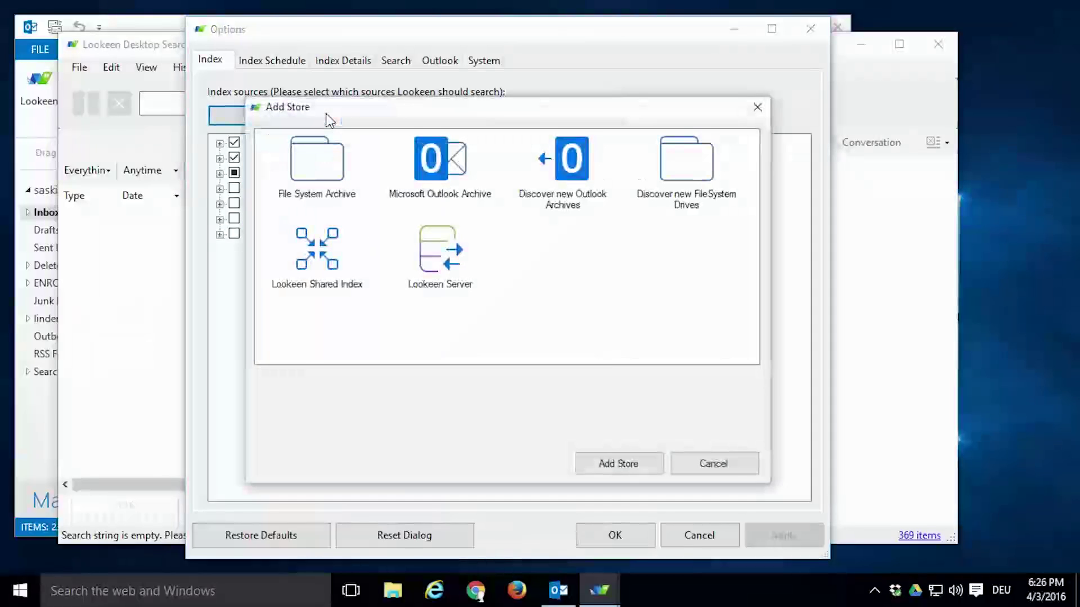
{"action": "double_click", "coordinate": [674, 170]}
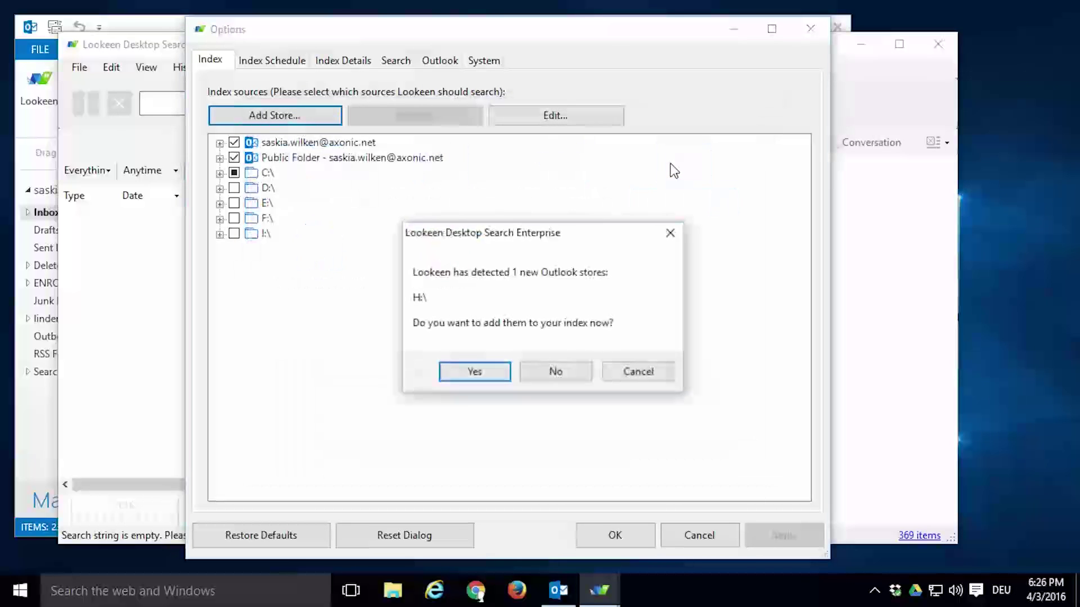
{"action": "left_click", "coordinate": [465, 374]}
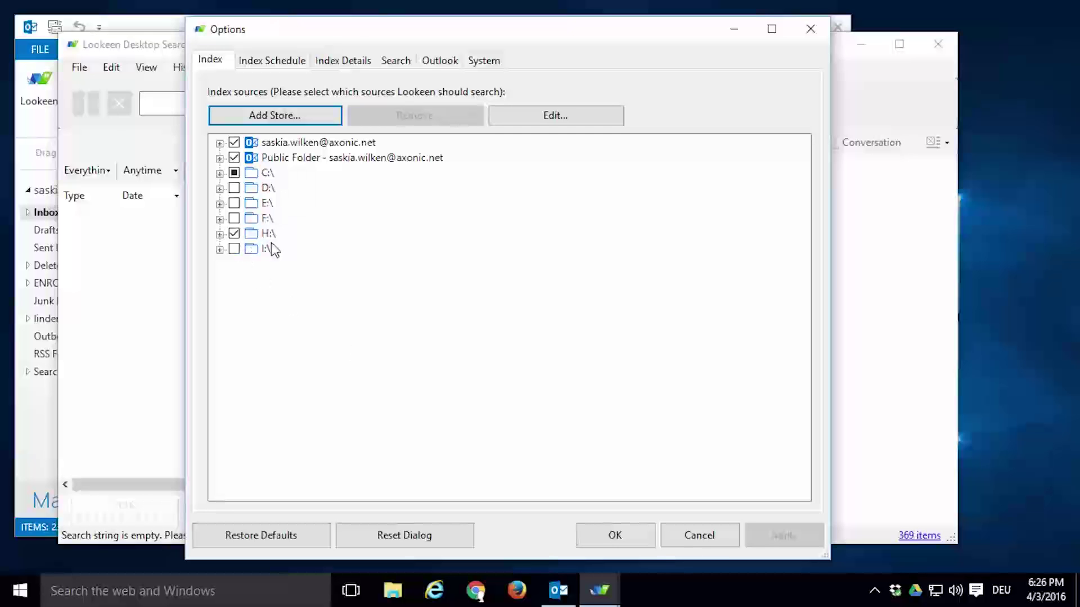
{"action": "left_click", "coordinate": [219, 234]}
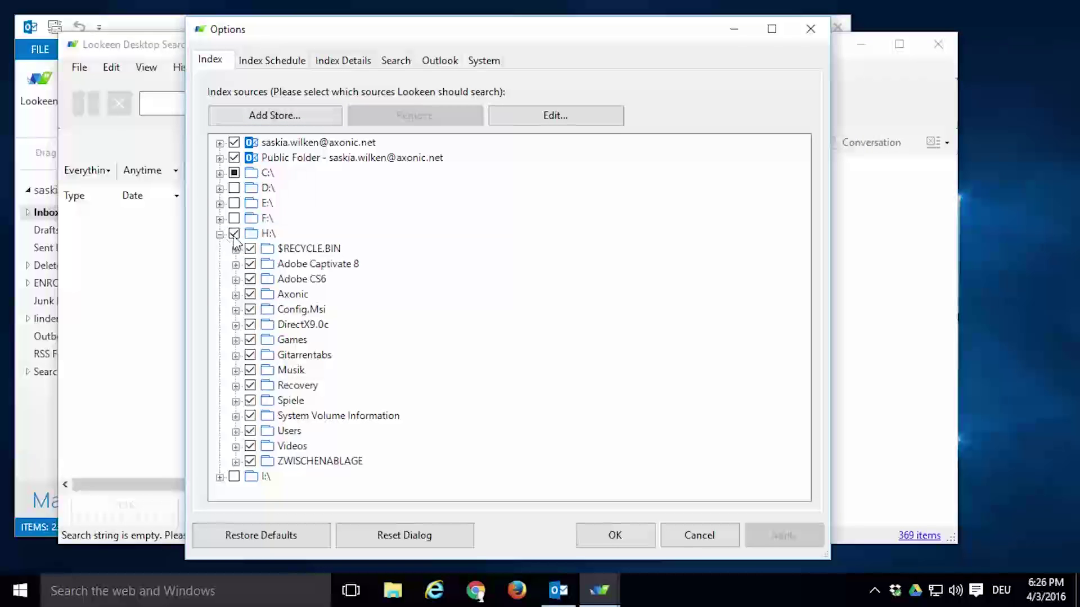
{"action": "left_click", "coordinate": [234, 234]}
{"action": "left_click", "coordinate": [251, 370]}
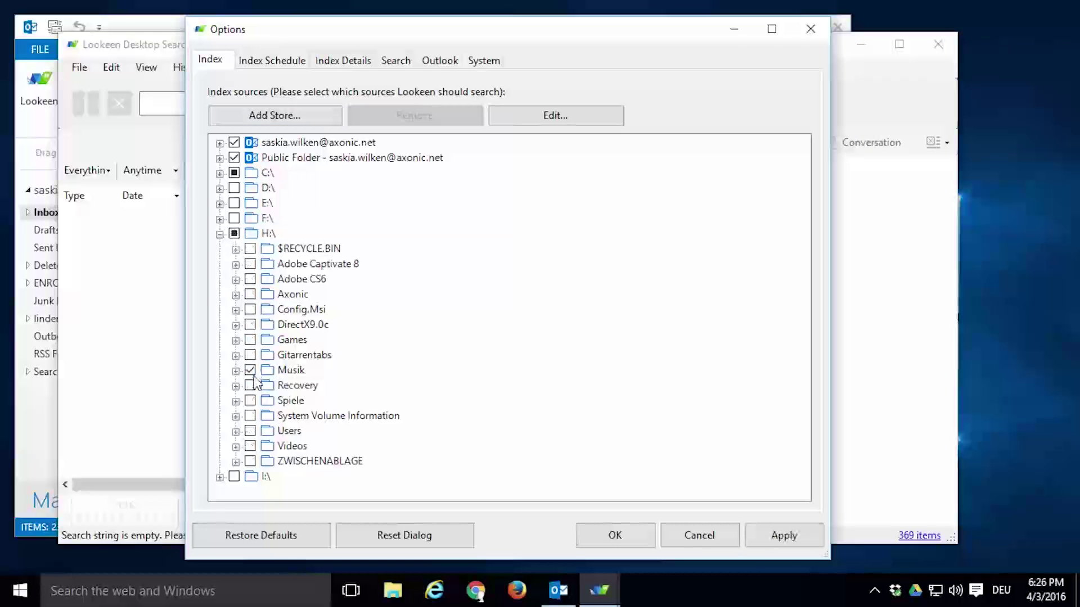
{"action": "left_click", "coordinate": [250, 446]}
{"action": "left_click", "coordinate": [251, 339]}
{"action": "left_click", "coordinate": [220, 234]}
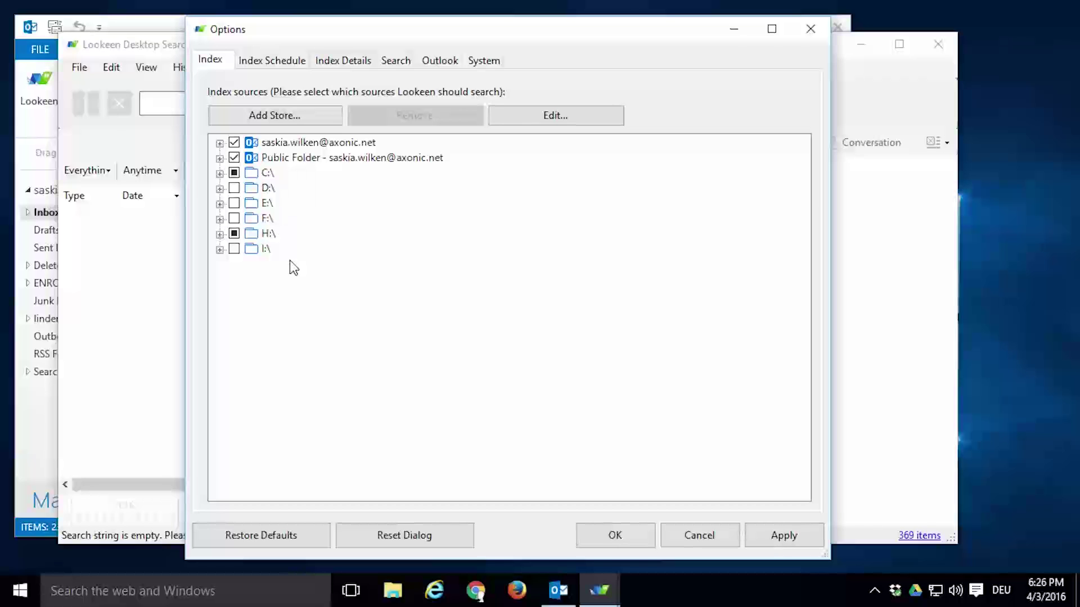
Add the share \\NAS\Shared Folder\Axonic as a new file system index source
{"action": "left_click", "coordinate": [314, 116]}
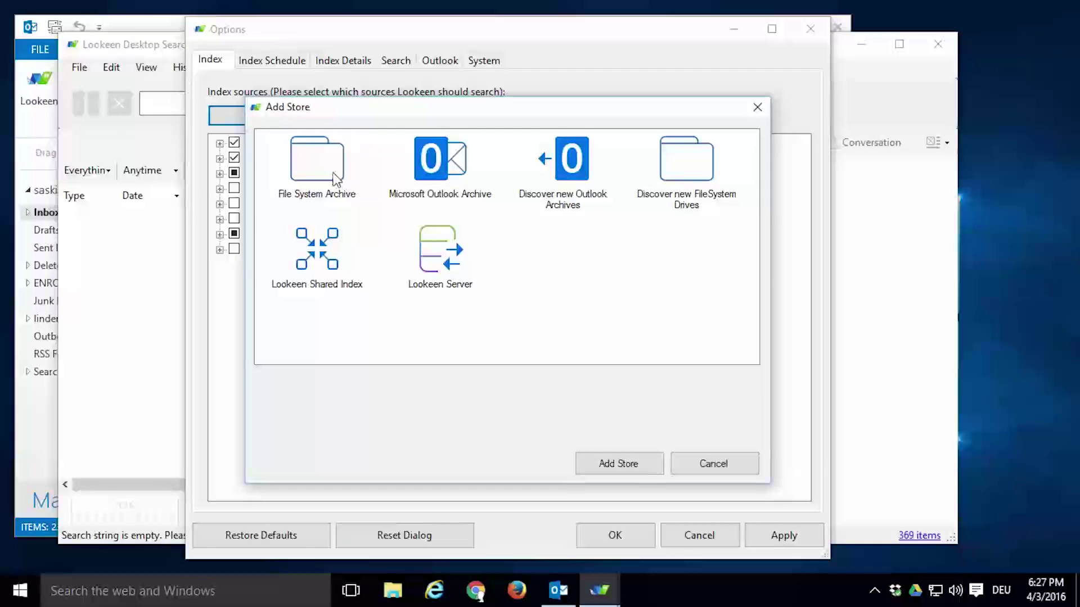
{"action": "double_click", "coordinate": [346, 198]}
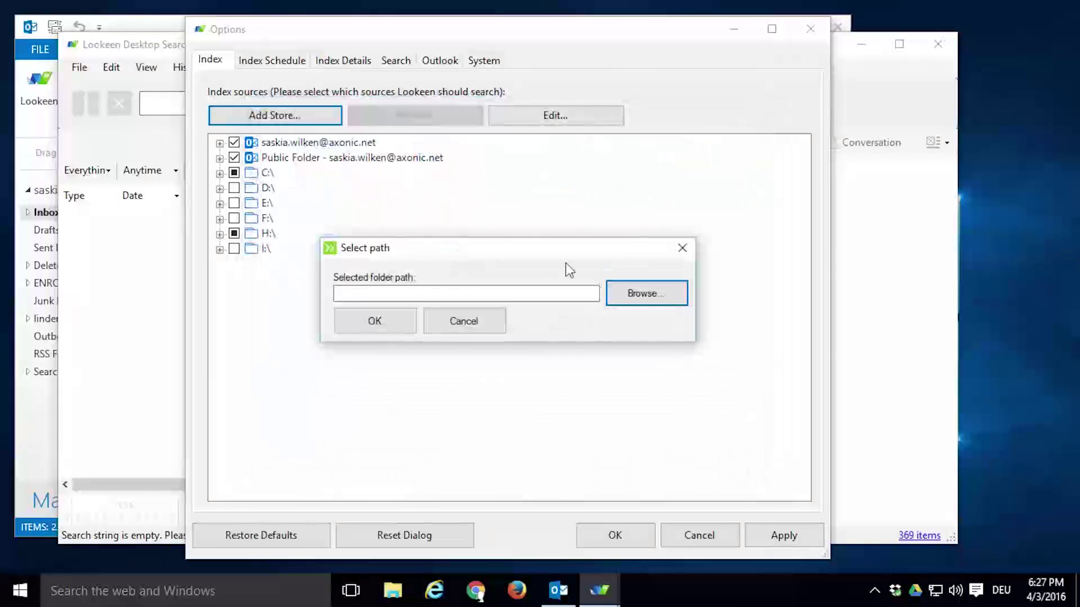
{"action": "left_click", "coordinate": [619, 289]}
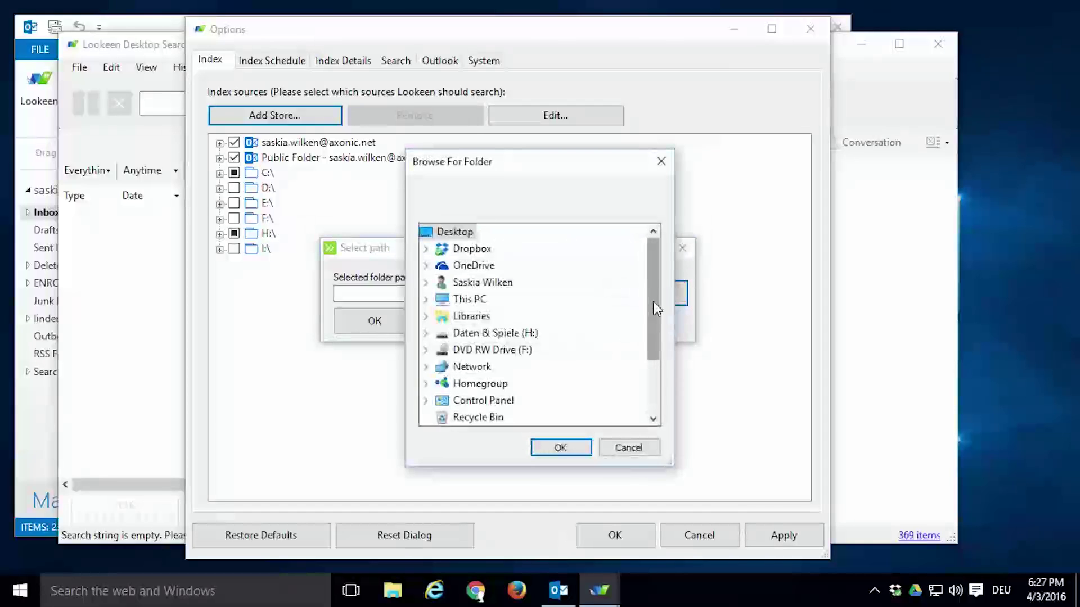
{"action": "mouse_move", "coordinate": [649, 287]}
{"action": "left_mouse_down"}
{"action": "mouse_move", "coordinate": [655, 360]}
{"action": "mouse_move", "coordinate": [651, 292]}
{"action": "left_mouse_up"}
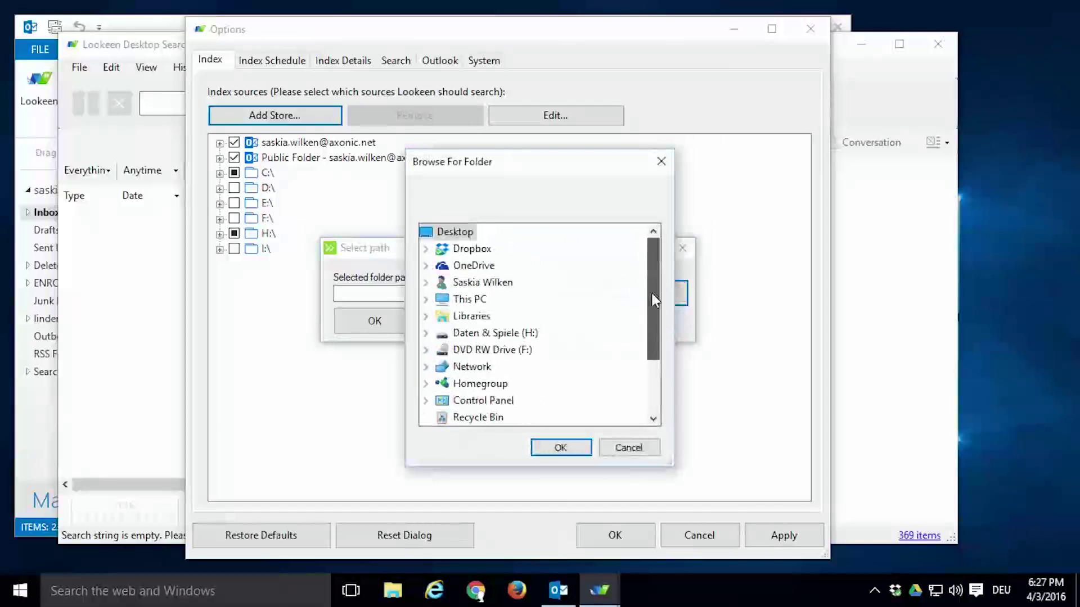
{"action": "left_click", "coordinate": [662, 161]}
{"action": "left_click", "coordinate": [407, 290]}
{"action": "type", "text": "\\\\N"}
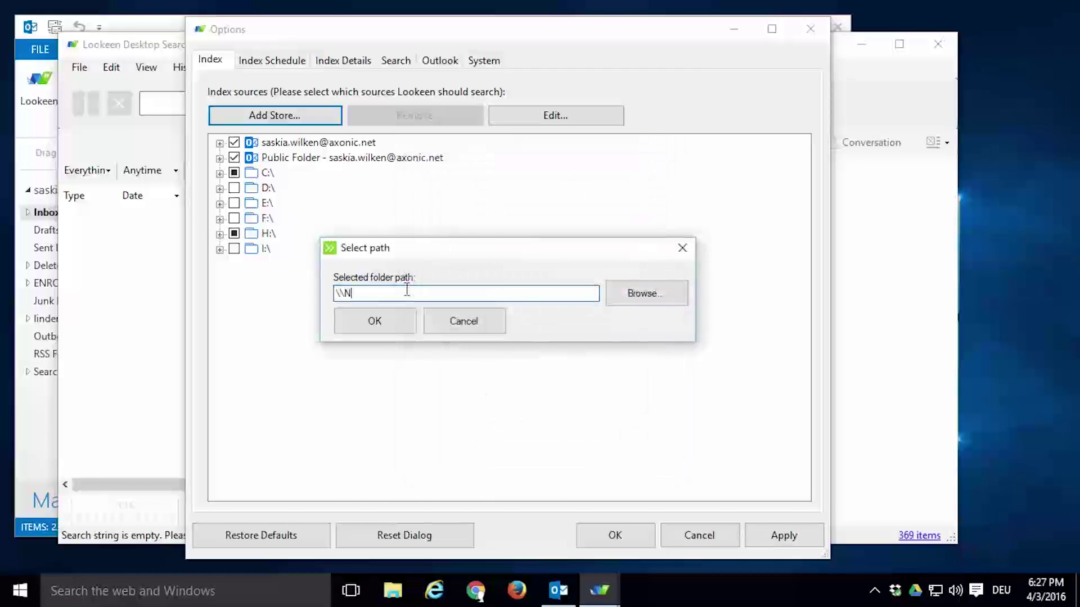
{"action": "type", "text": "AS\\Shared Folder\\Axonic"}
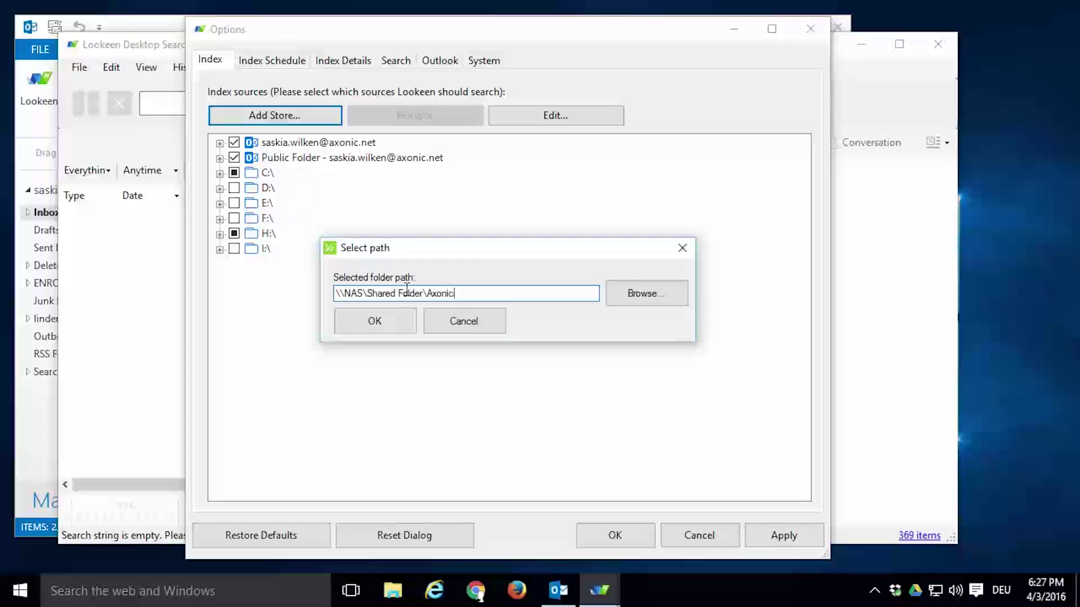
{"action": "left_click", "coordinate": [403, 321]}
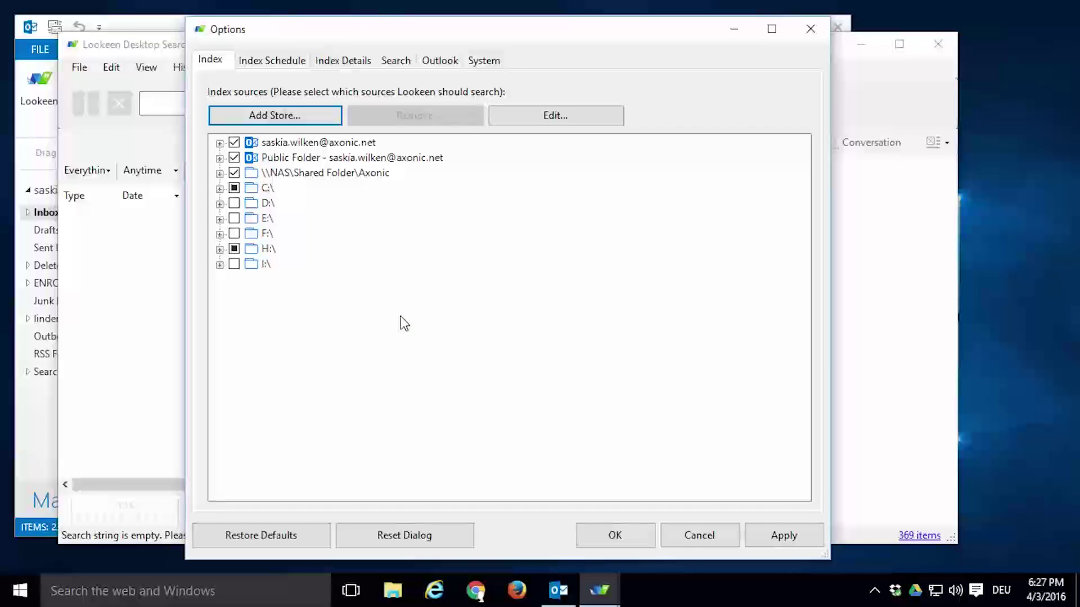
Browse the Microsoft Outlook Archive folder picker, then close it without adding anything
{"action": "left_click", "coordinate": [337, 118]}
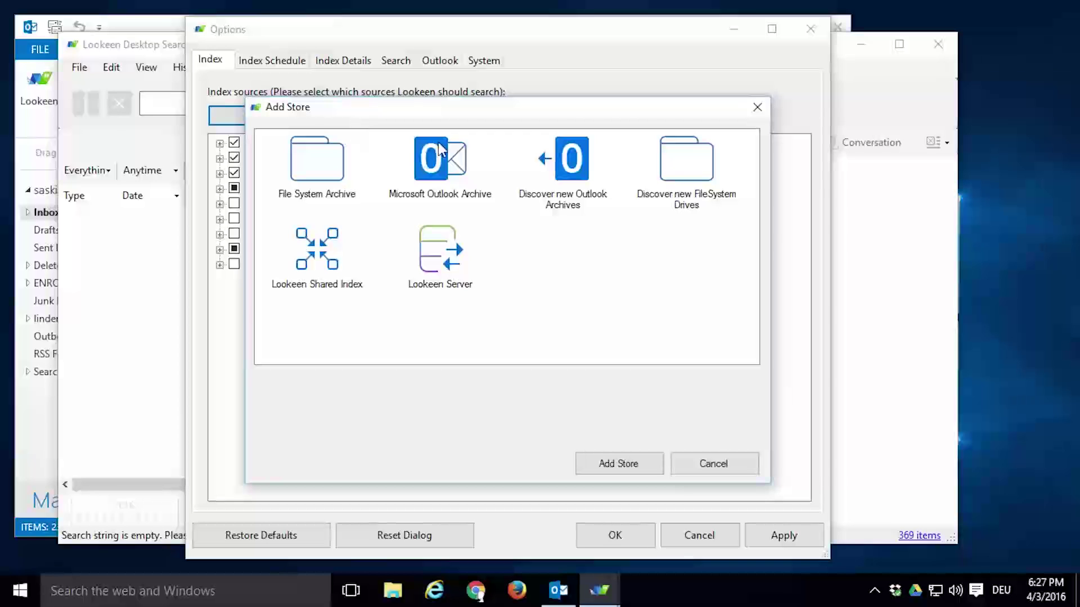
{"action": "double_click", "coordinate": [440, 155]}
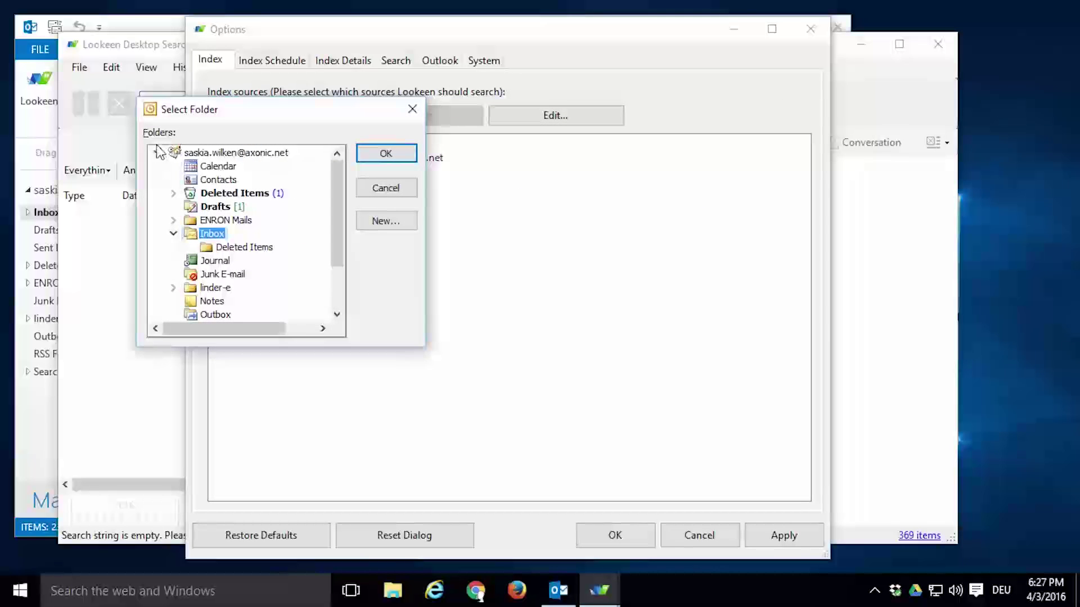
{"action": "left_click", "coordinate": [157, 152]}
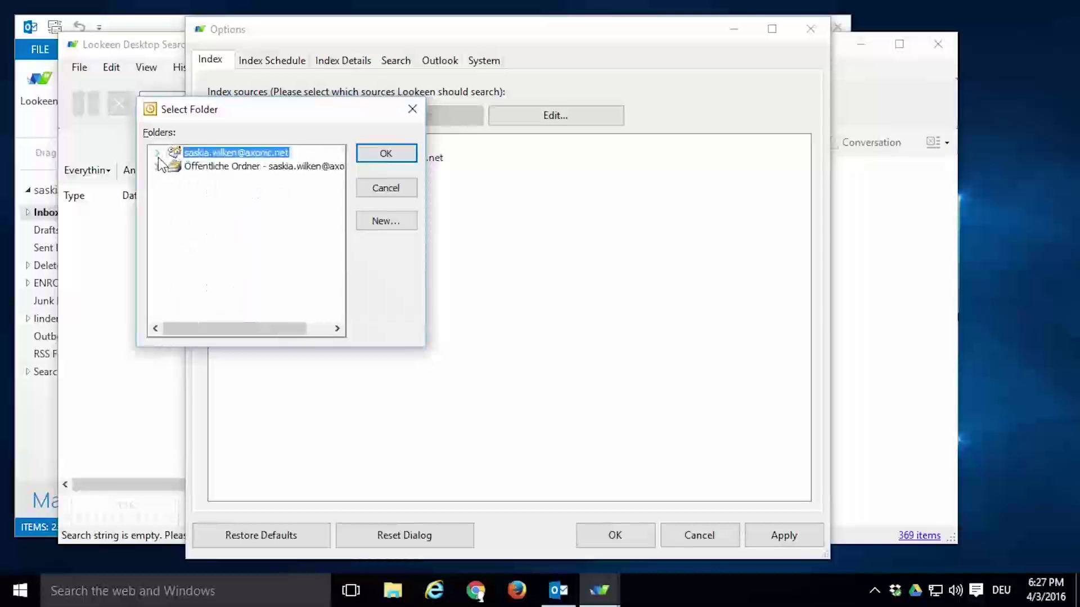
{"action": "left_click", "coordinate": [157, 152]}
{"action": "scroll", "coordinate": [335, 231], "scroll_direction": "down", "scroll_amount": 3}
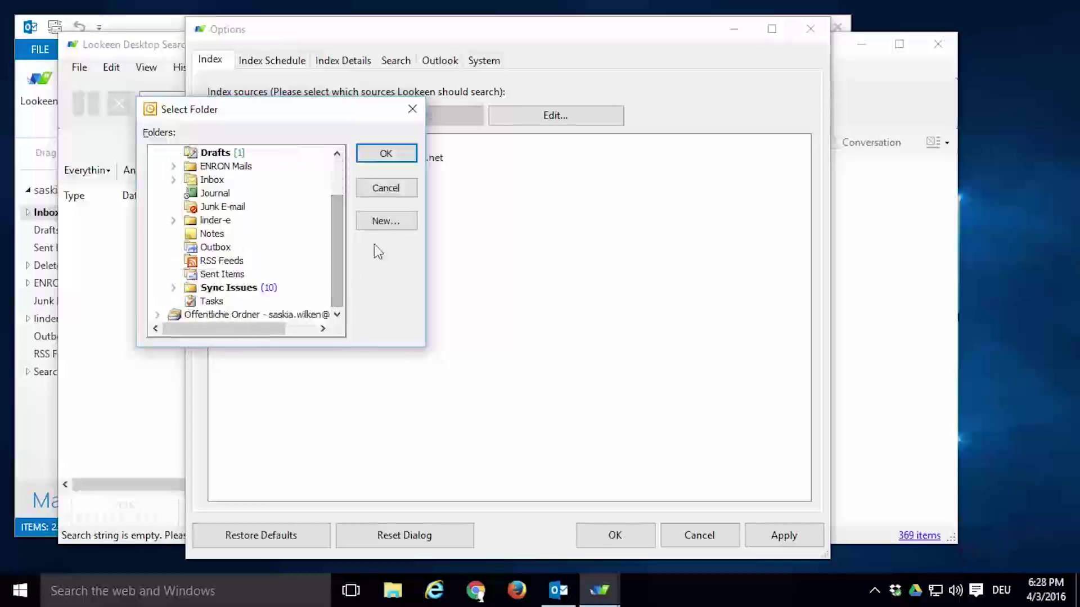
{"action": "left_click", "coordinate": [412, 111]}
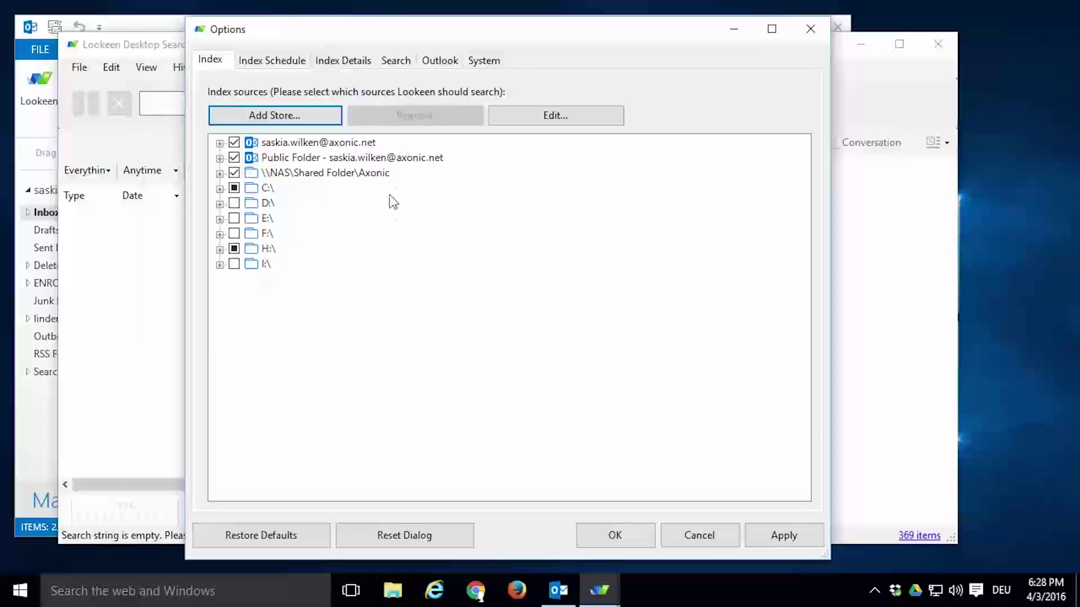
{"action": "left_click", "coordinate": [277, 124]}
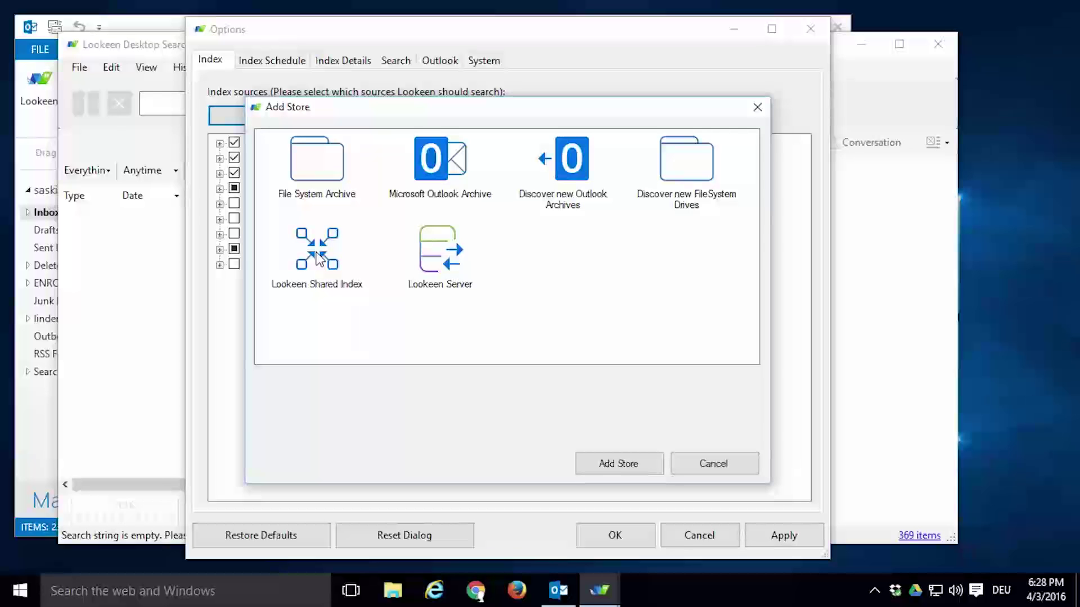
Add a Lookeen Shared Index source with no folder chosen, leaving its path empty
{"action": "double_click", "coordinate": [318, 259]}
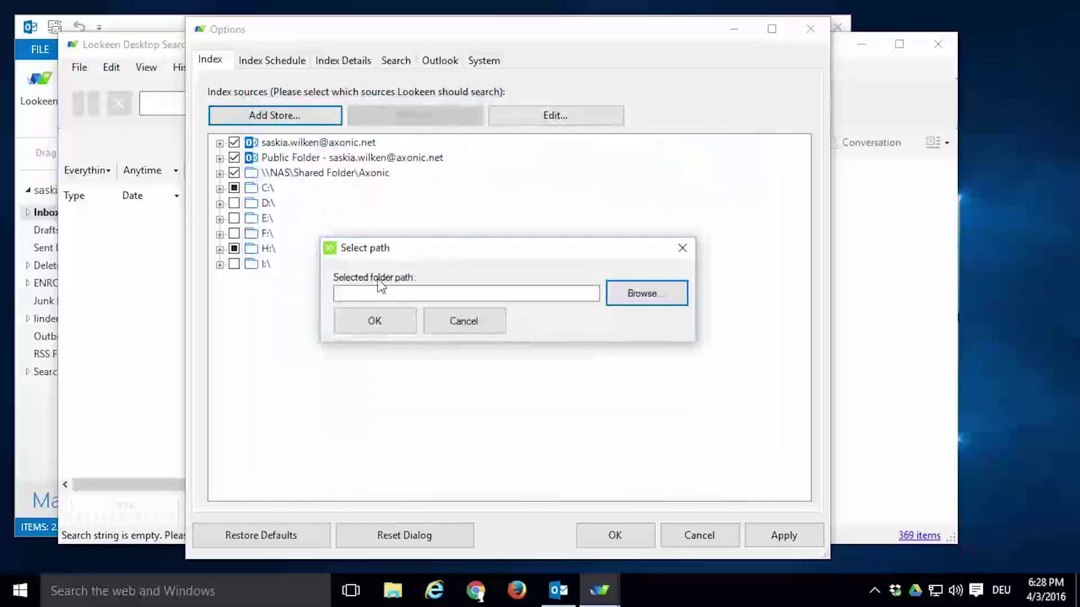
{"action": "left_click", "coordinate": [369, 292]}
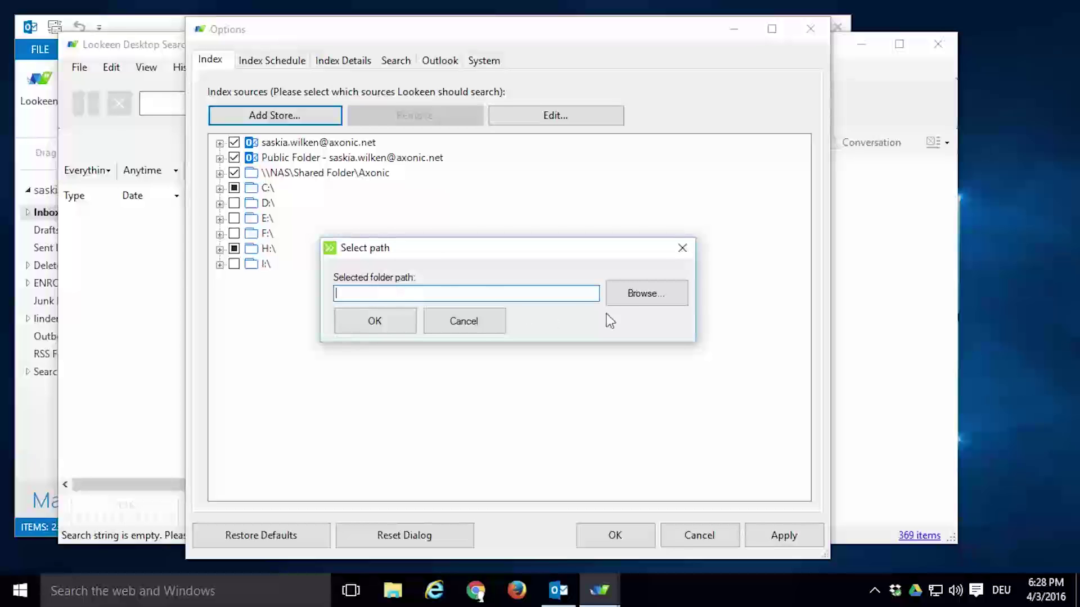
{"action": "left_click", "coordinate": [623, 300]}
{"action": "mouse_move", "coordinate": [650, 307]}
{"action": "left_mouse_down"}
{"action": "mouse_move", "coordinate": [652, 316]}
{"action": "mouse_move", "coordinate": [650, 298]}
{"action": "left_mouse_up"}
{"action": "left_click", "coordinate": [667, 169]}
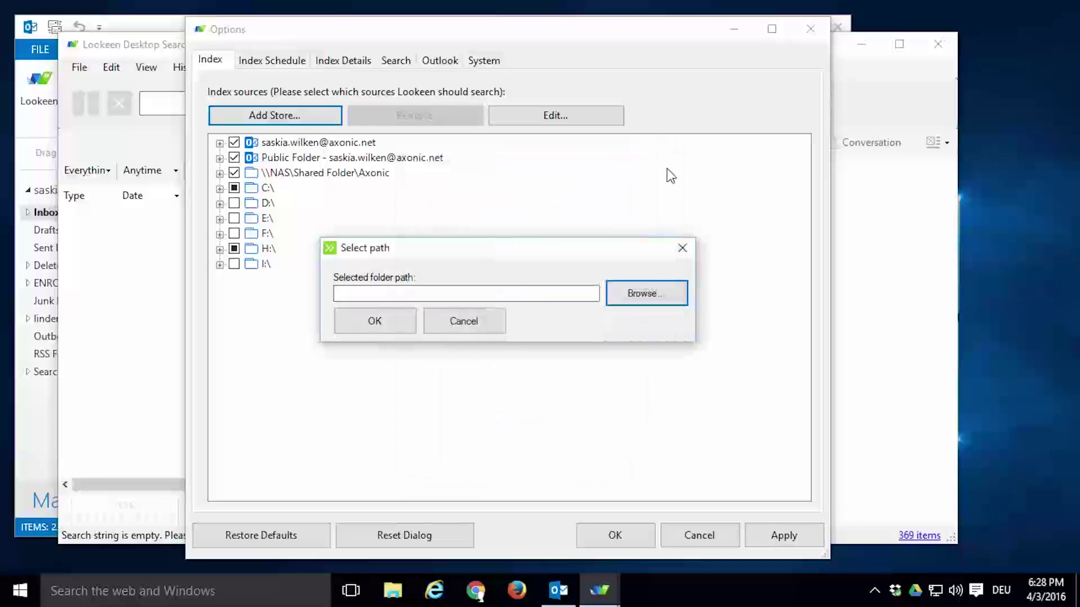
{"action": "left_click", "coordinate": [400, 321]}
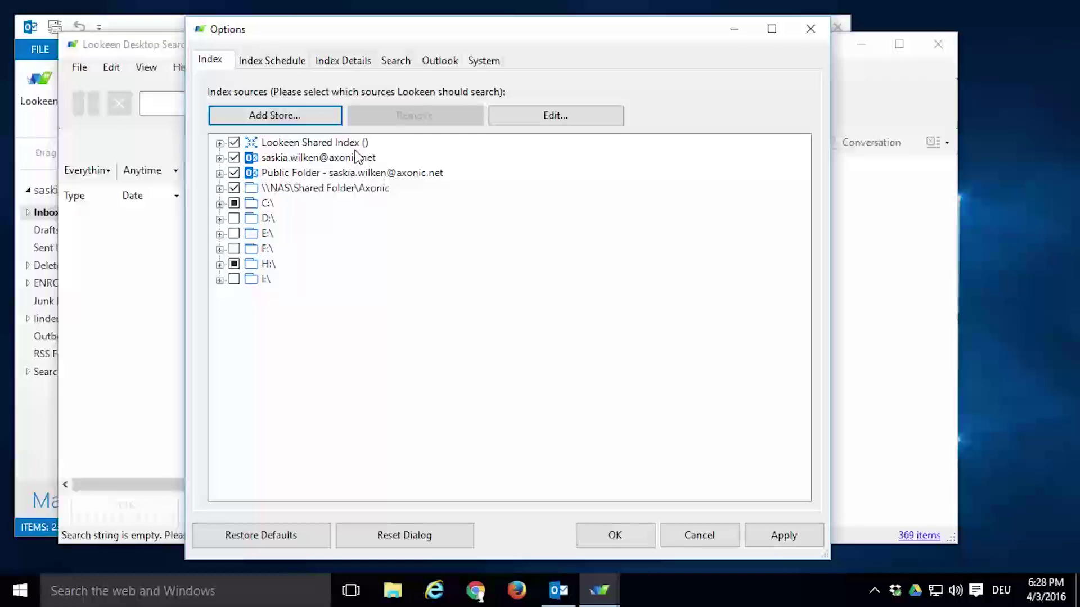
{"action": "left_click", "coordinate": [325, 130]}
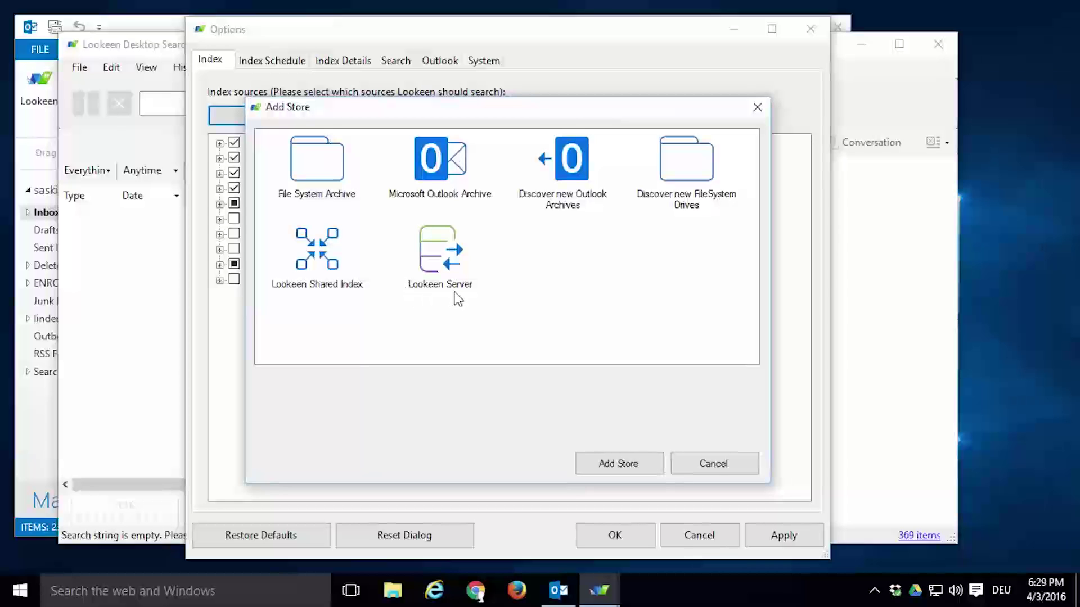
Add a Lookeen Server source even though its settings test reports Offline
{"action": "double_click", "coordinate": [447, 261]}
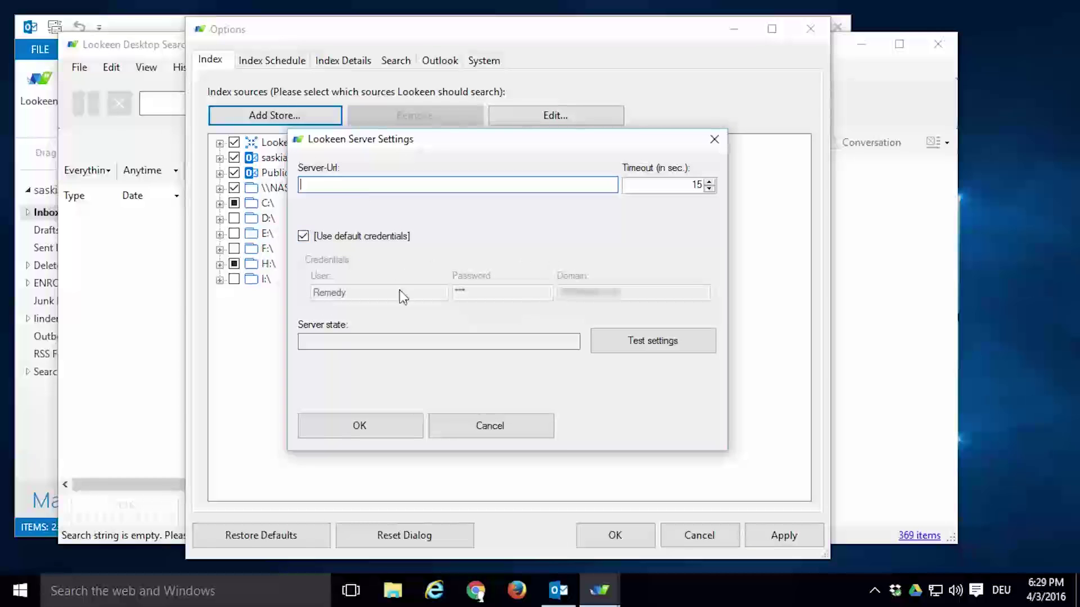
{"action": "left_click", "coordinate": [597, 343]}
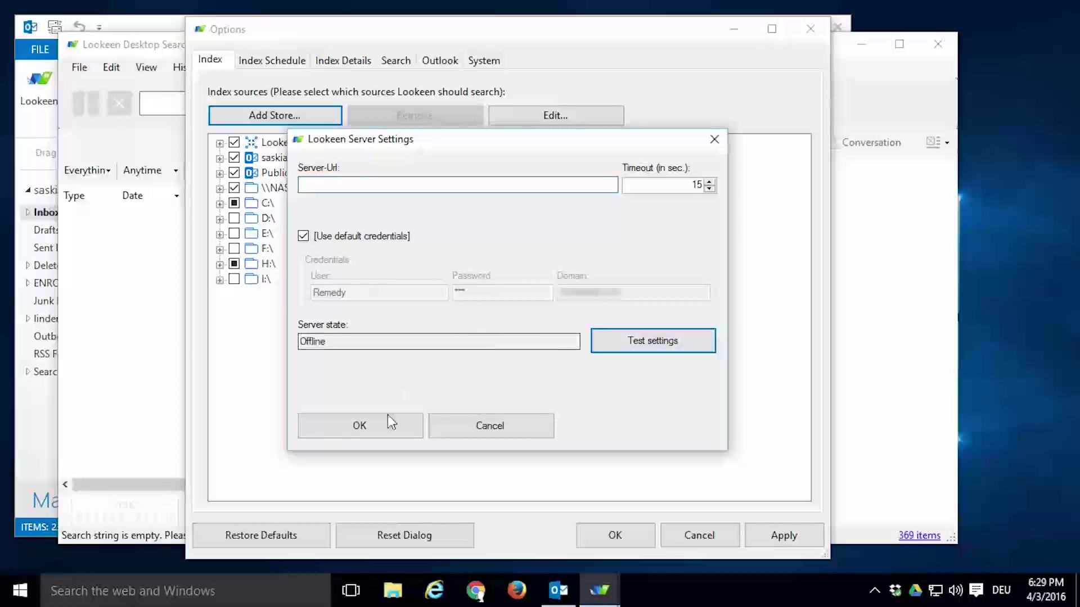
{"action": "left_click", "coordinate": [379, 430]}
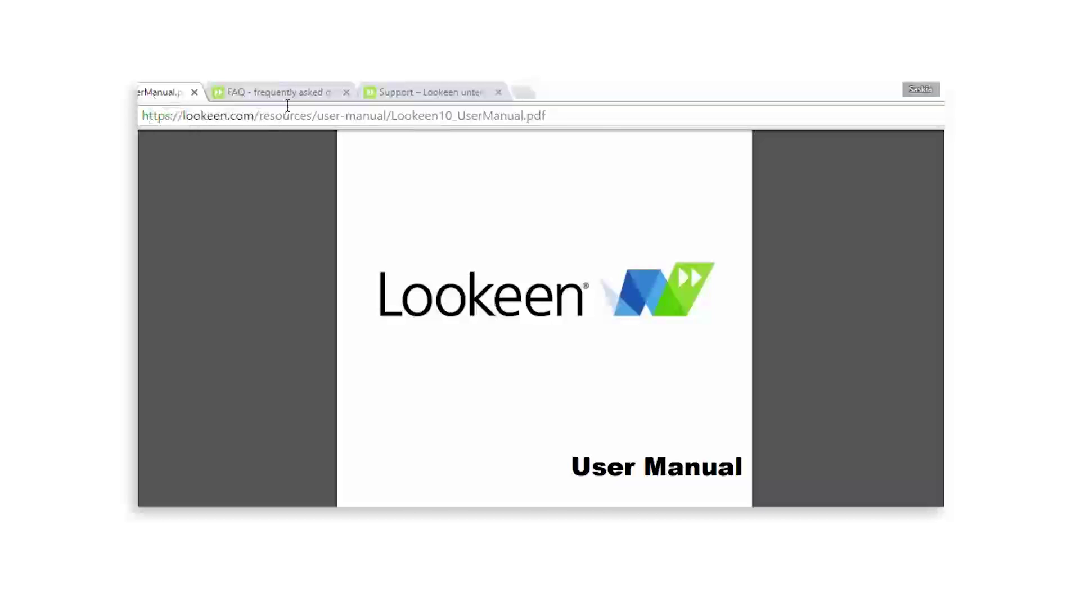
Visit Lookeen's FAQ and Support pages, then pause the Introduction to Lookeen video
{"action": "left_click", "coordinate": [276, 93]}
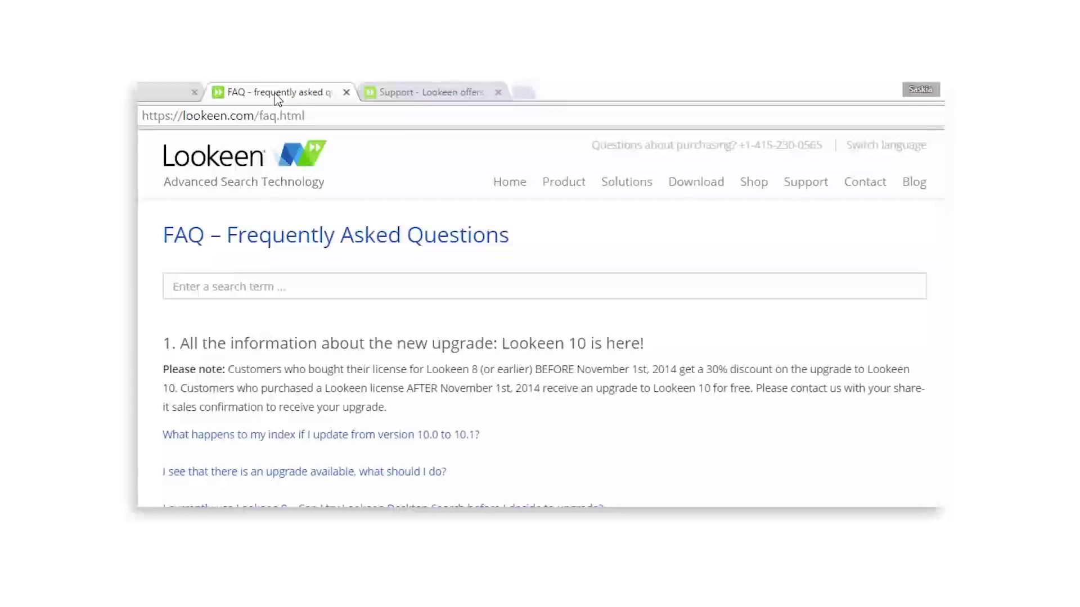
{"action": "left_click", "coordinate": [419, 99]}
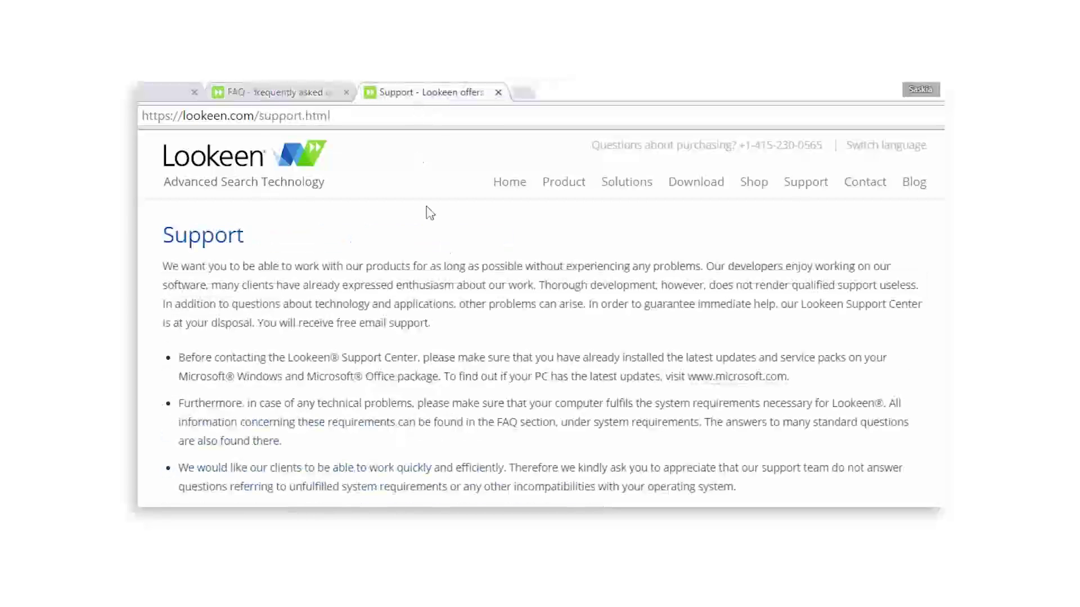
{"action": "key", "text": "space"}
Leave full screen and begin a public comment reading 'I have a question...' under the video
{"action": "left_click", "coordinate": [1029, 591]}
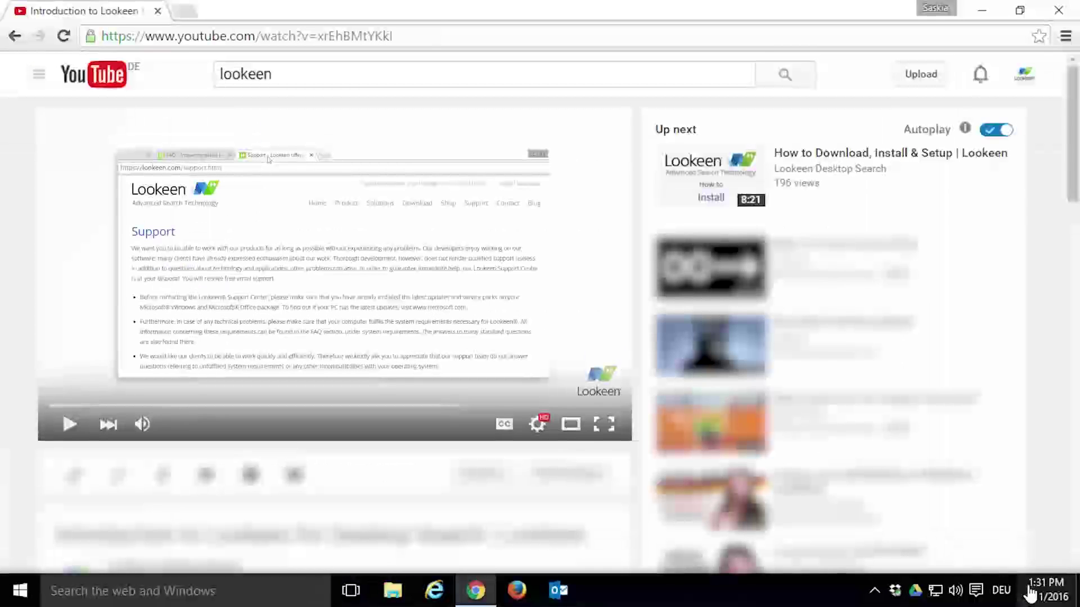
{"action": "scroll", "coordinate": [647, 435], "scroll_direction": "down", "scroll_amount": 5}
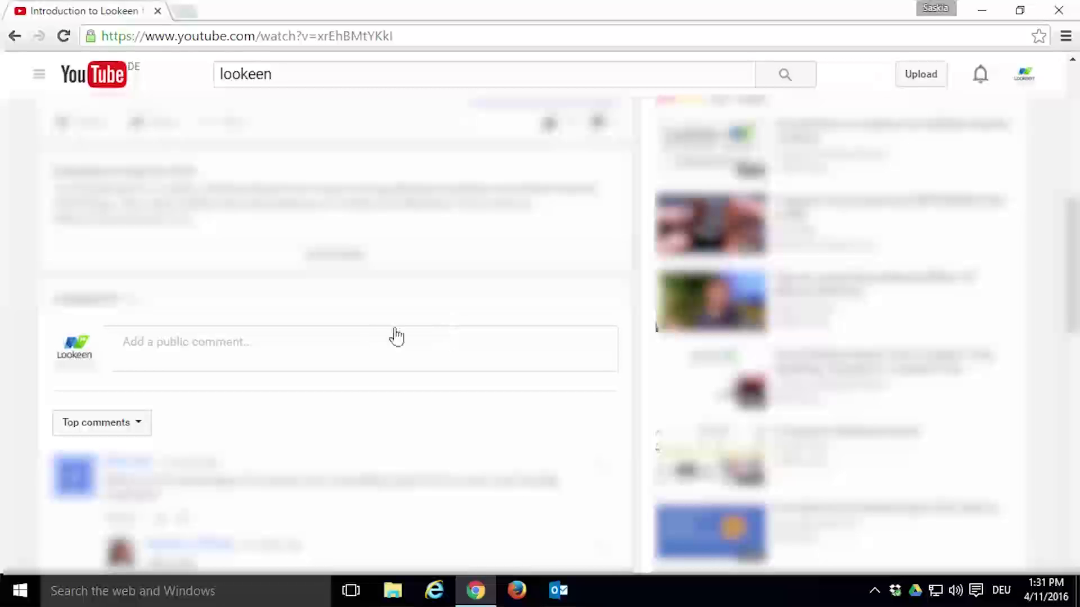
{"action": "left_click", "coordinate": [343, 342]}
{"action": "type", "text": "I have a question..."}
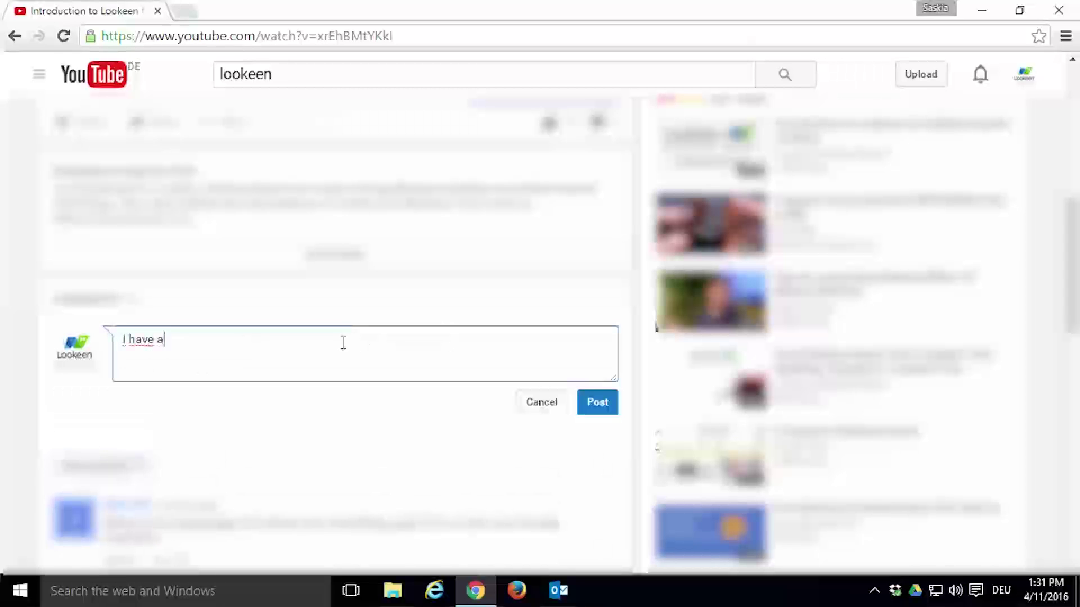